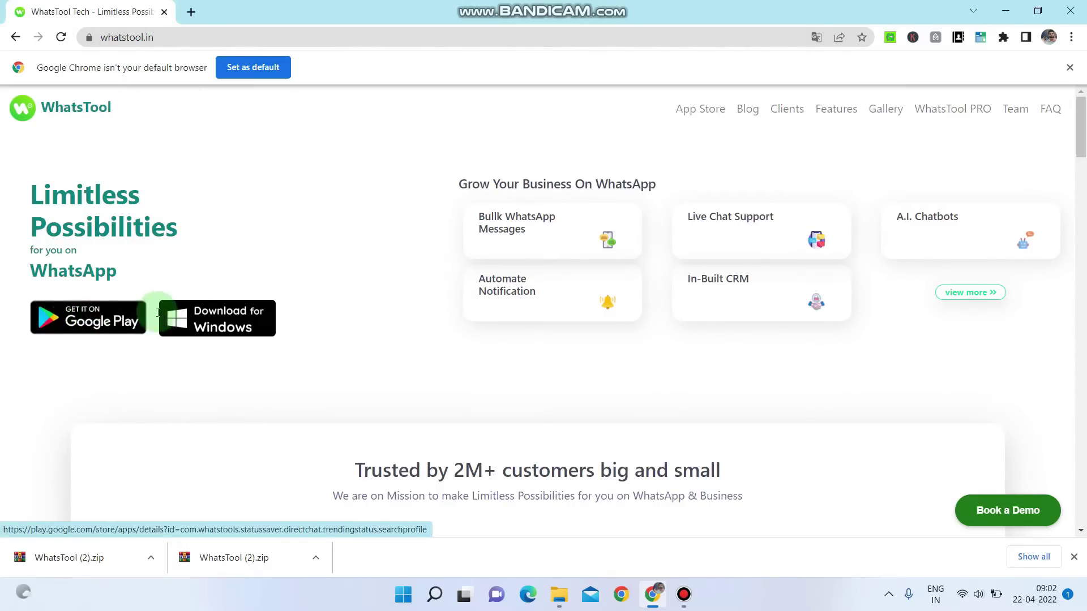
# - Request the WhatsTool desktop version download from whatstool.in
pyautogui.click(223, 325)
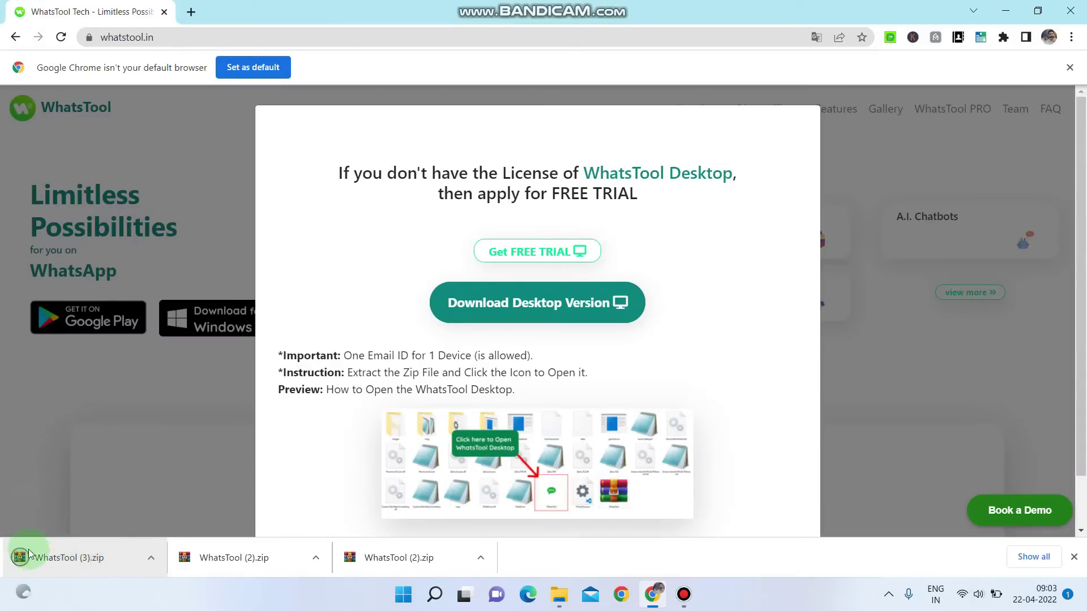
# - Minimize Chrome and show the Downloads folder maximized in File Explorer
pyautogui.click(1006, 11)
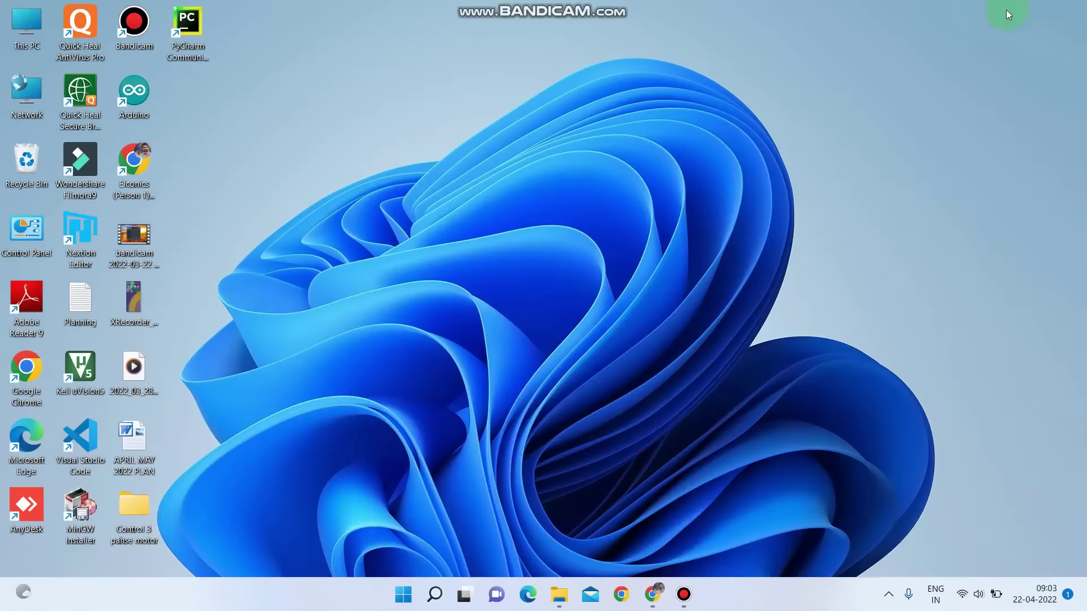
pyautogui.doubleClick(31, 30)
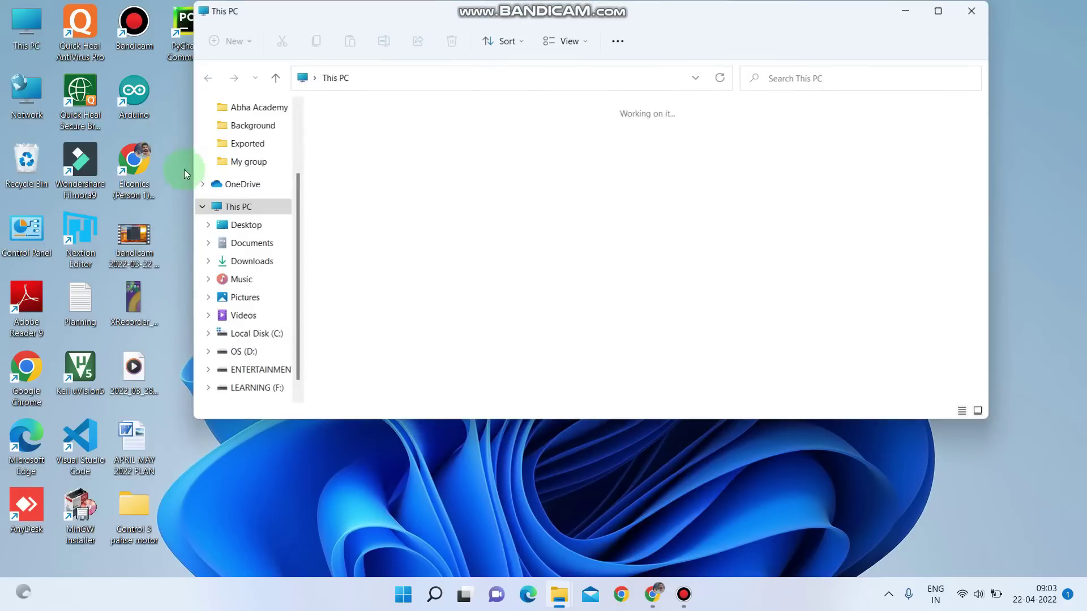
pyautogui.click(245, 261)
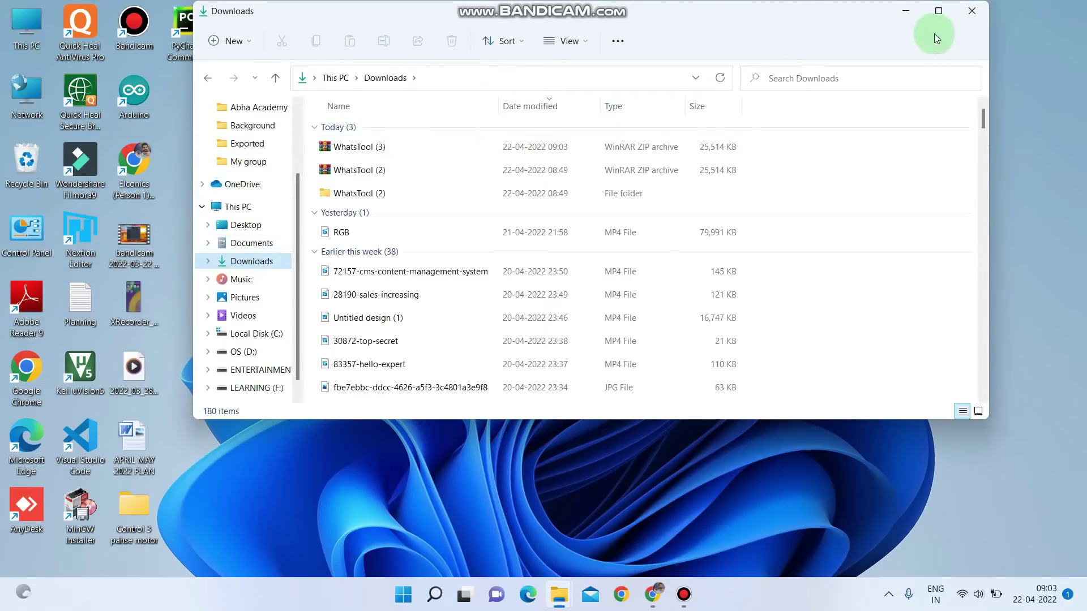
pyautogui.click(938, 10)
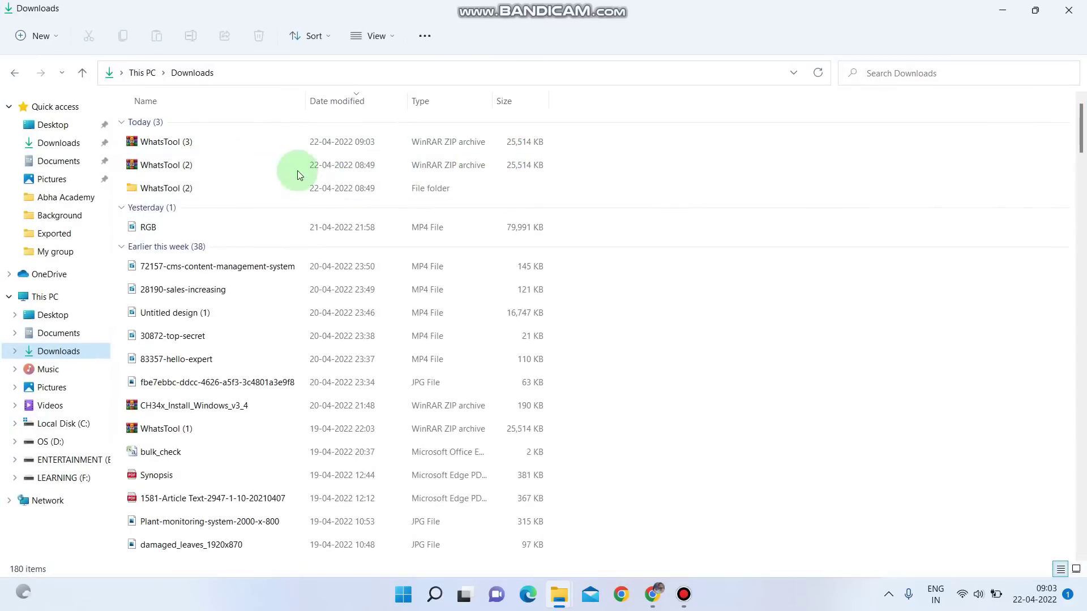
# - Start Extract All on the WhatsTool (3) zip archive
pyautogui.rightClick(202, 160)
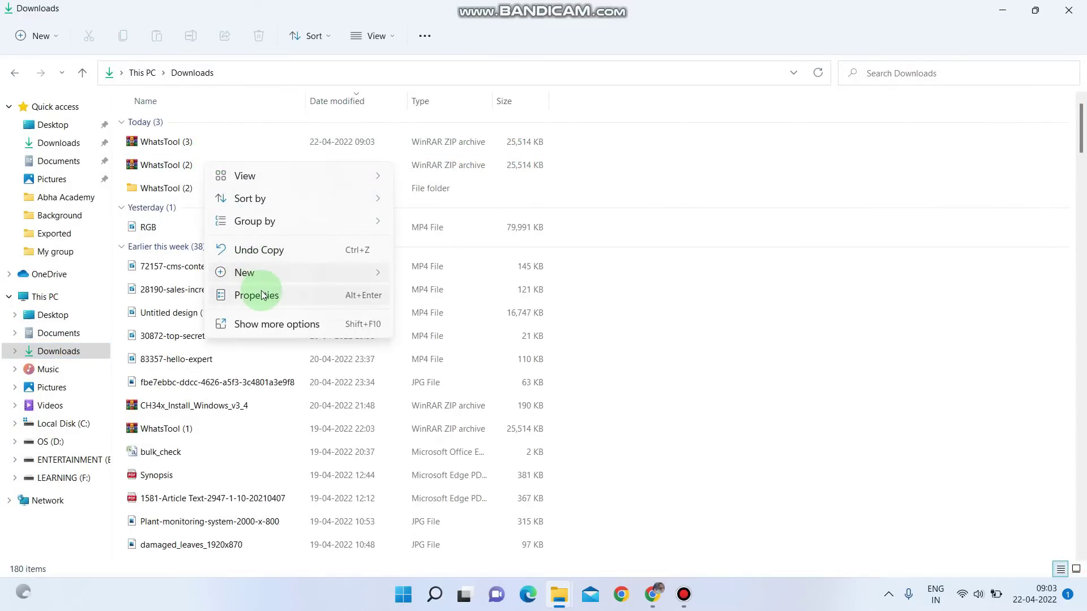
pyautogui.click(173, 146)
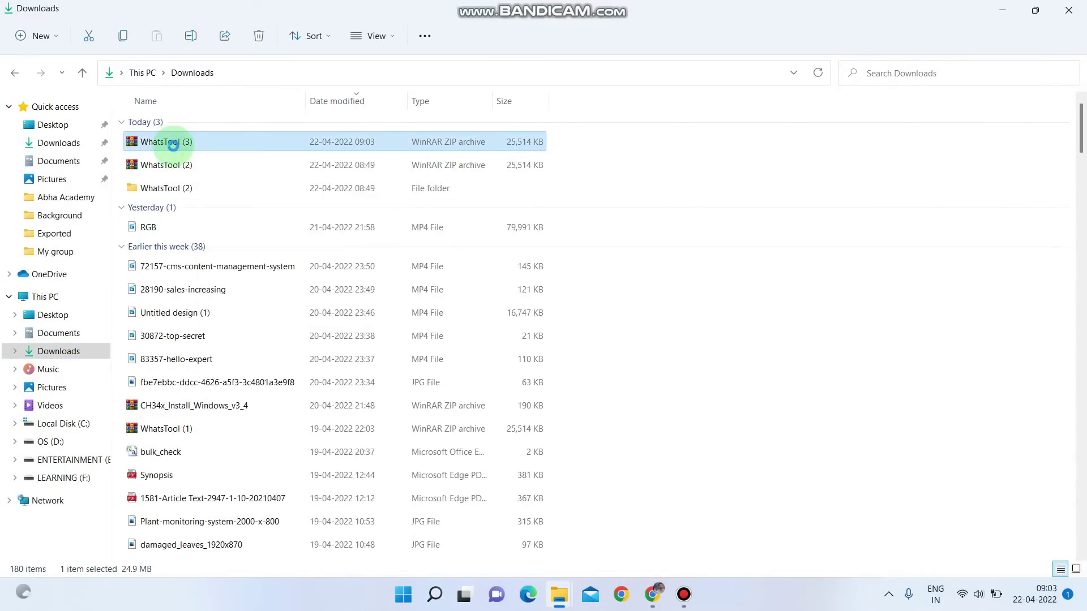
pyautogui.rightClick(174, 146)
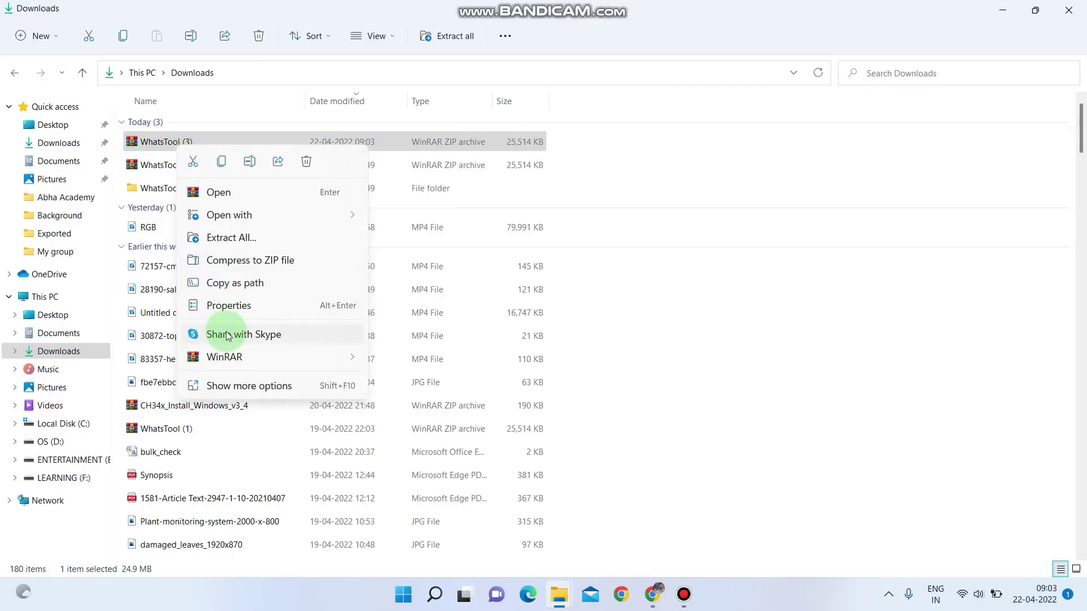
pyautogui.click(230, 240)
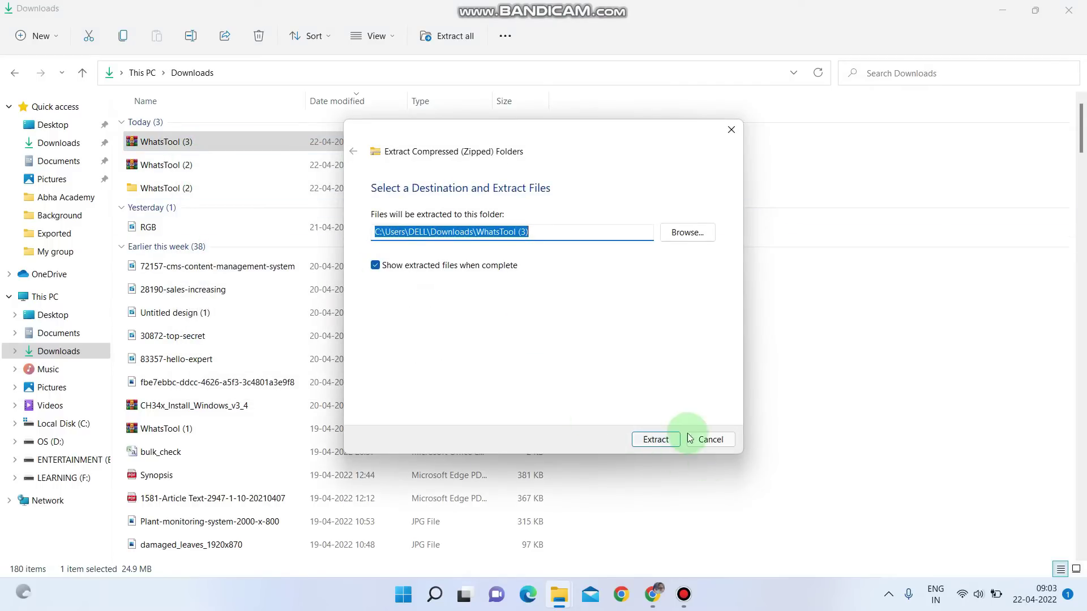
# - Extract the archive into the WhatsTool (3) folder and maximize its window
pyautogui.click(655, 439)
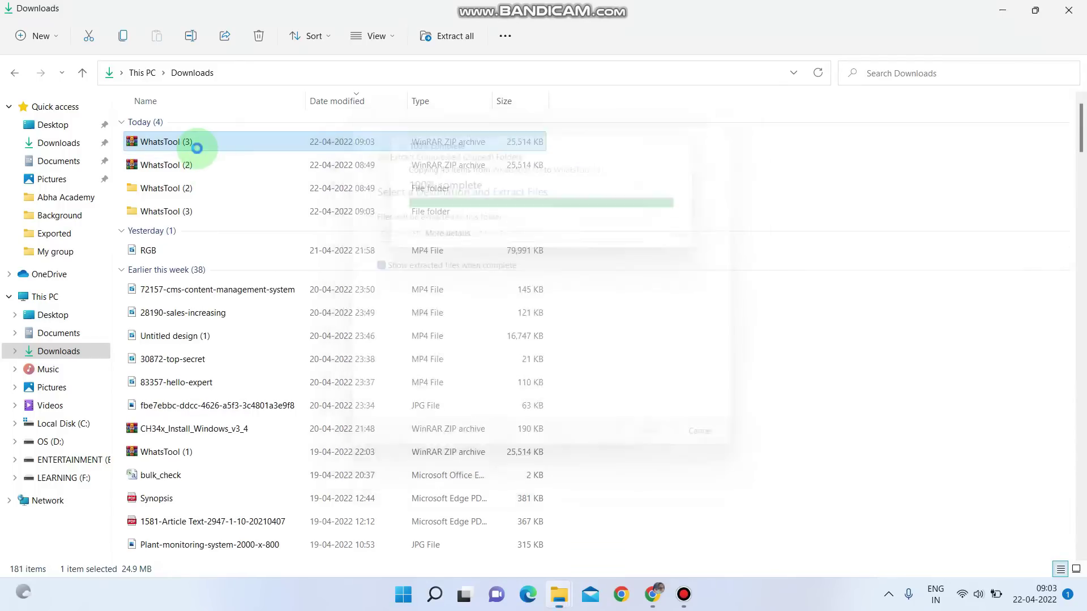
pyautogui.scroll(-5, 510, 338)
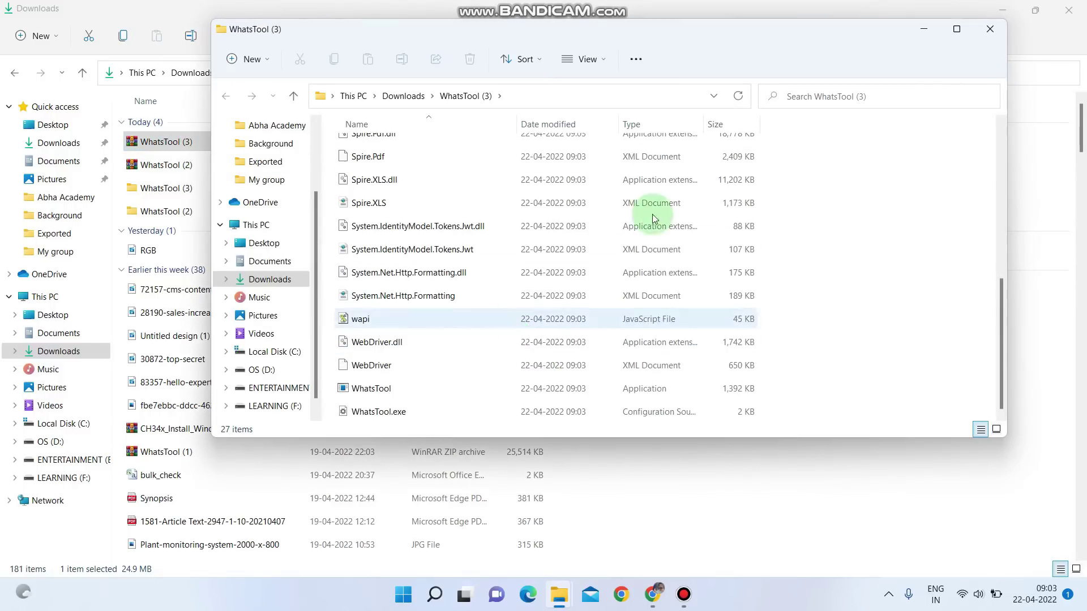
pyautogui.click(957, 29)
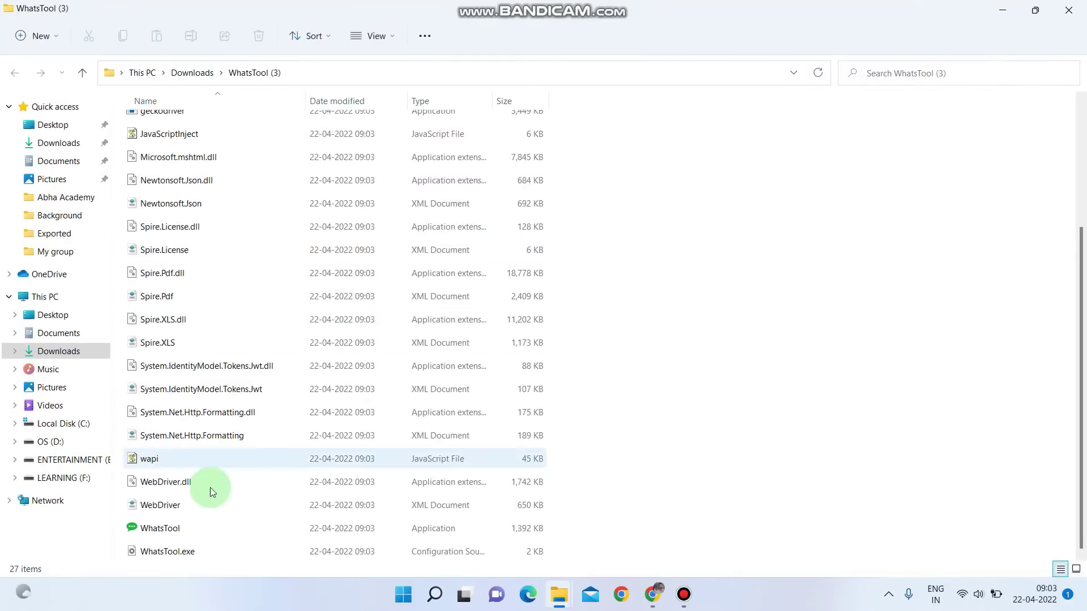
# - Launch WhatsTool and run it anyway past the SmartScreen warning
pyautogui.doubleClick(152, 534)
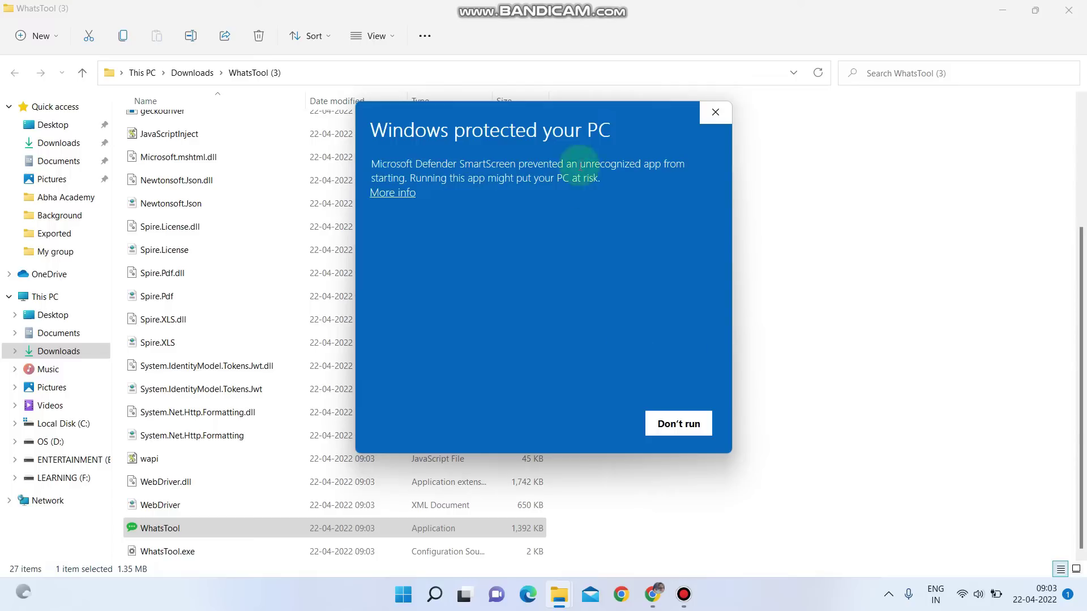
pyautogui.click(381, 194)
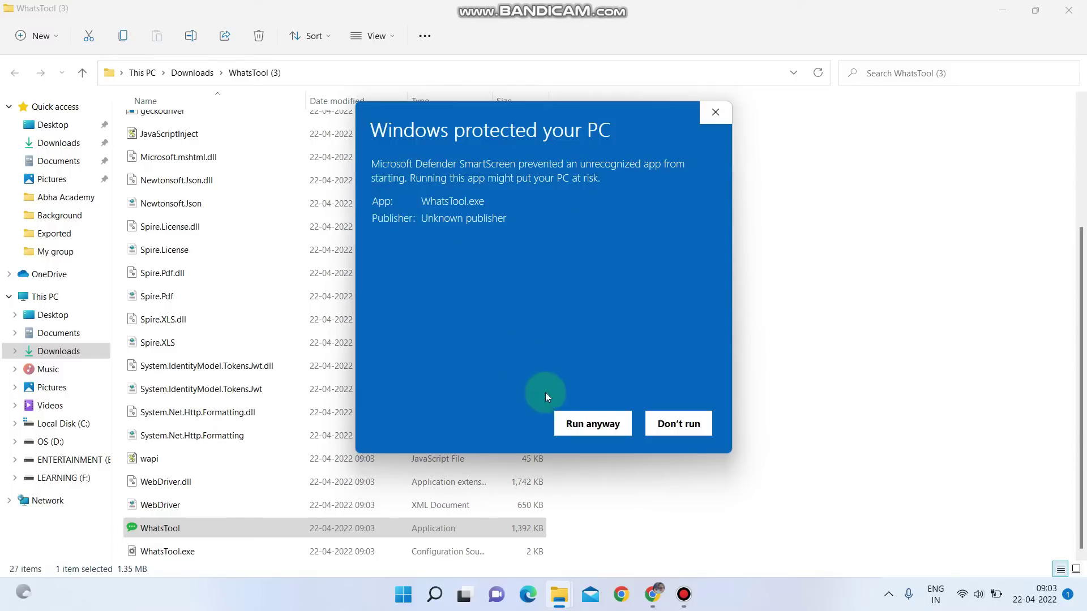
pyautogui.click(575, 425)
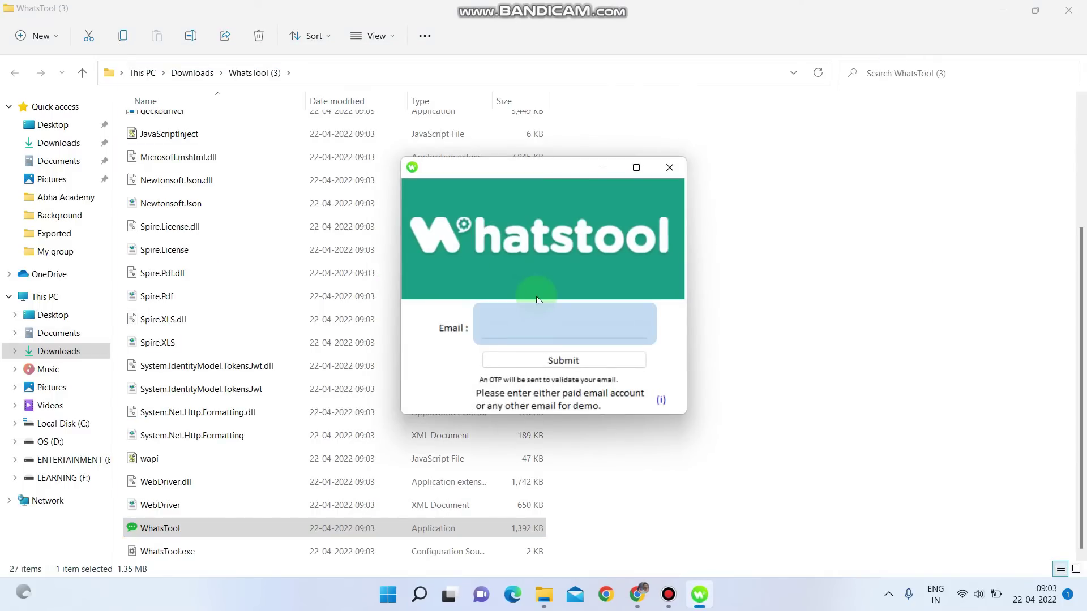
# - Submit the email address to sign in to WhatsTool
pyautogui.click(524, 368)
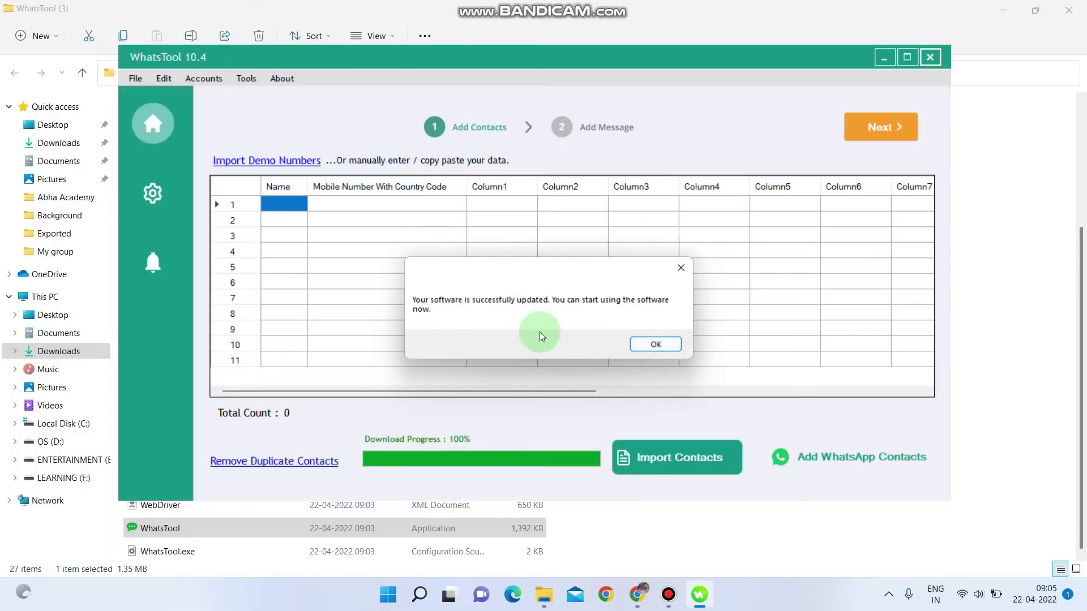
pyautogui.click(656, 345)
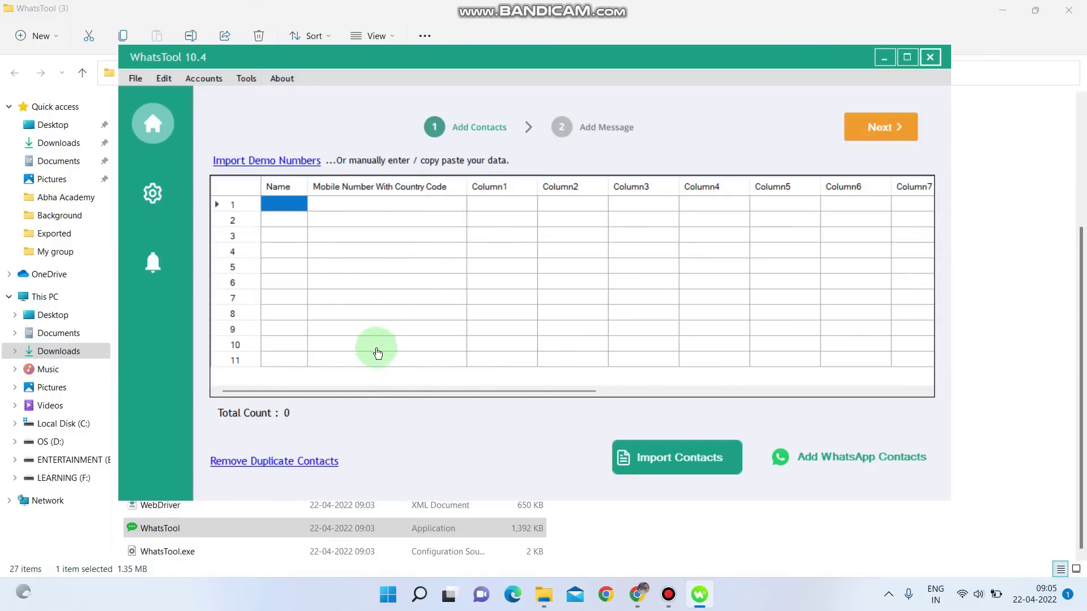
pyautogui.moveTo(358, 396); pyautogui.dragTo(102, 418)
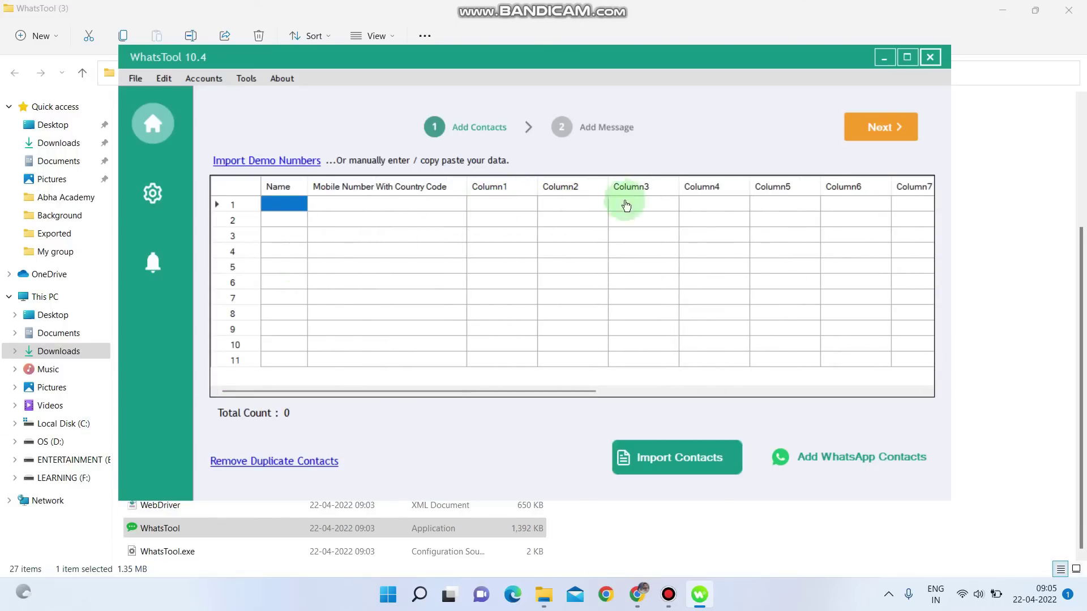
pyautogui.click(283, 206)
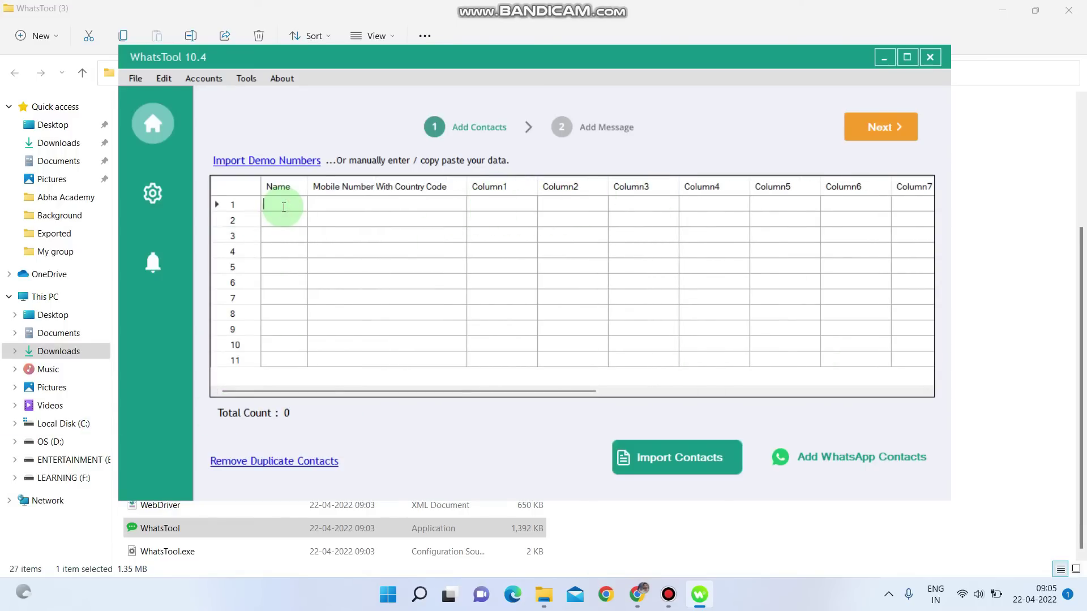
pyautogui.write('Suraj')
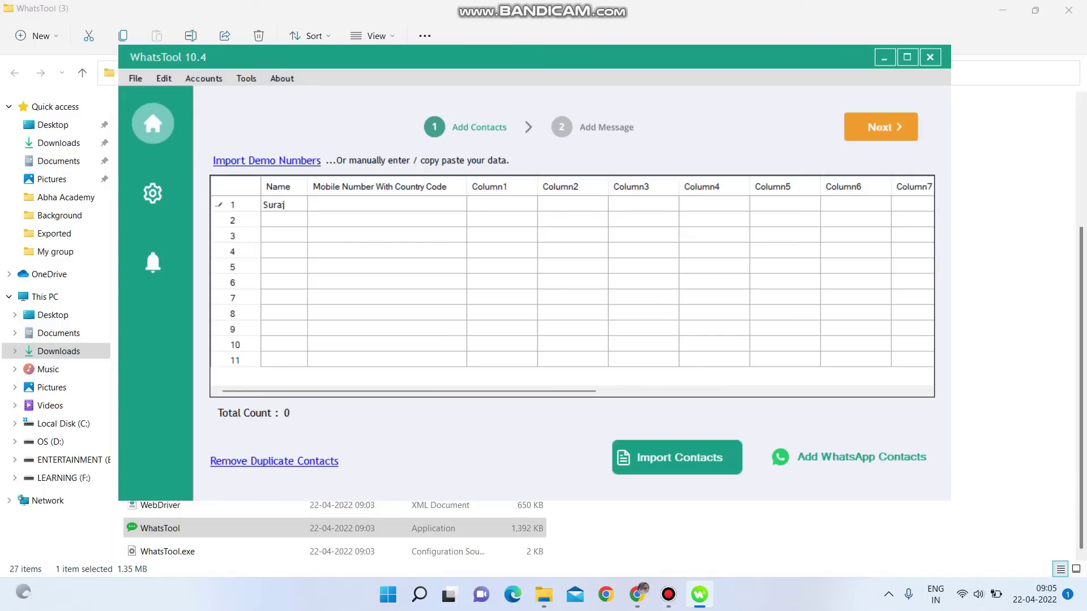
pyautogui.click(356, 212)
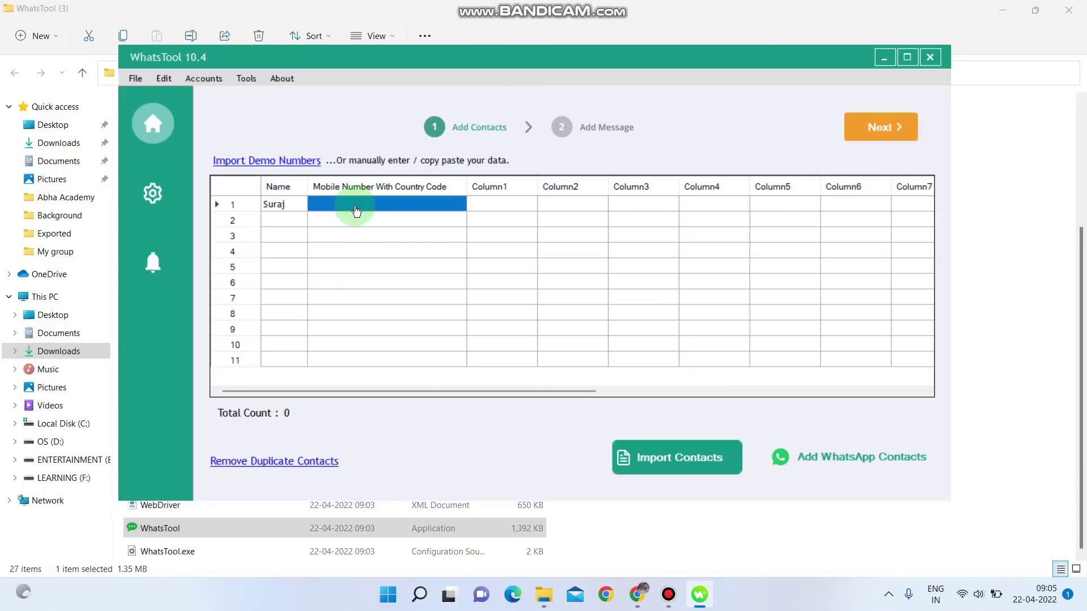
pyautogui.write('71')
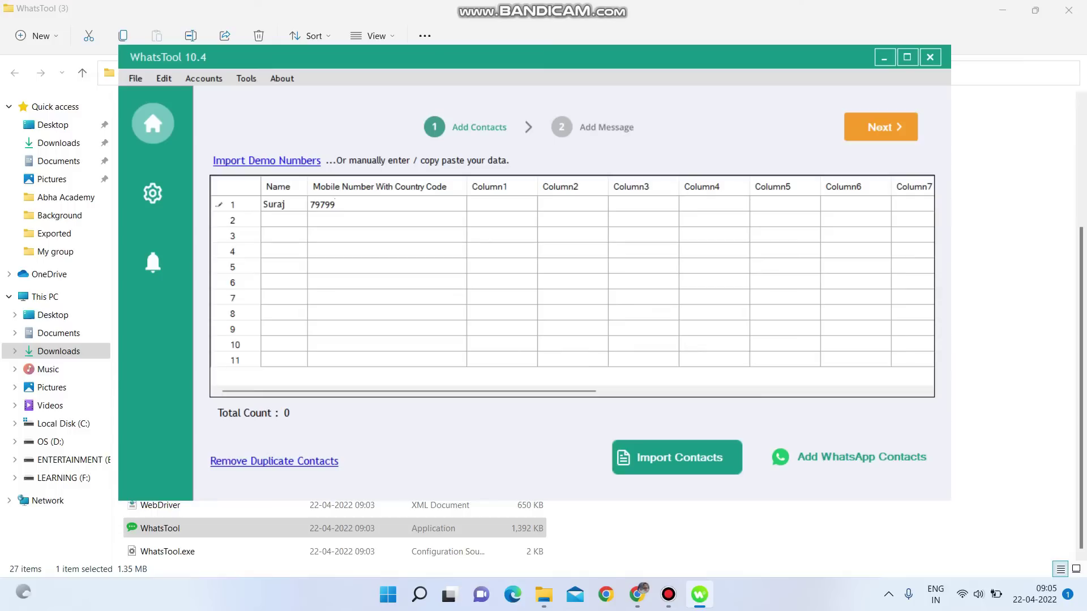
pyautogui.write('39713')
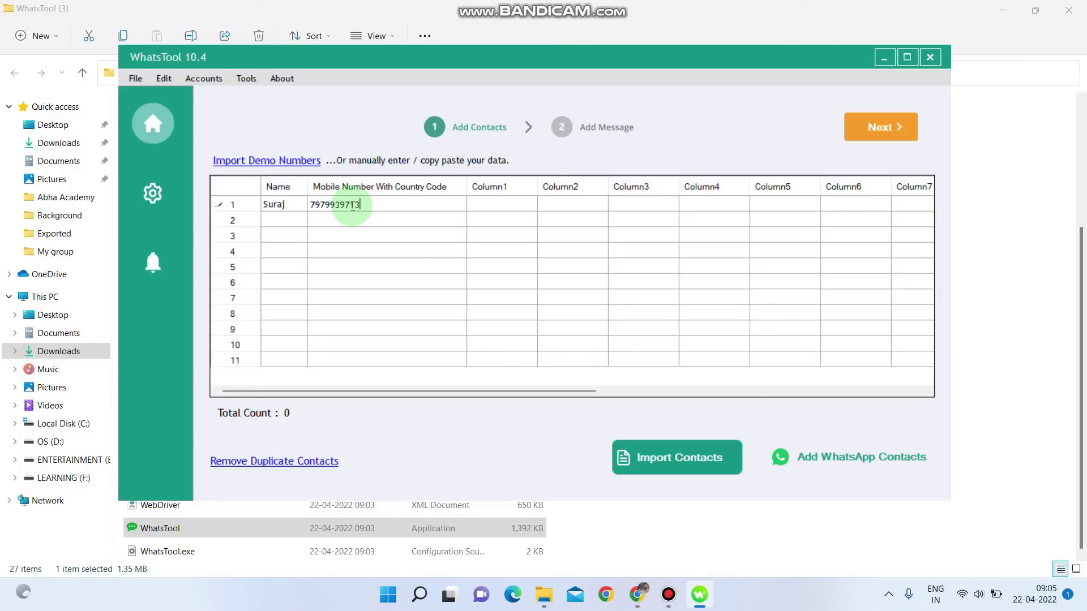
pyautogui.click(286, 221)
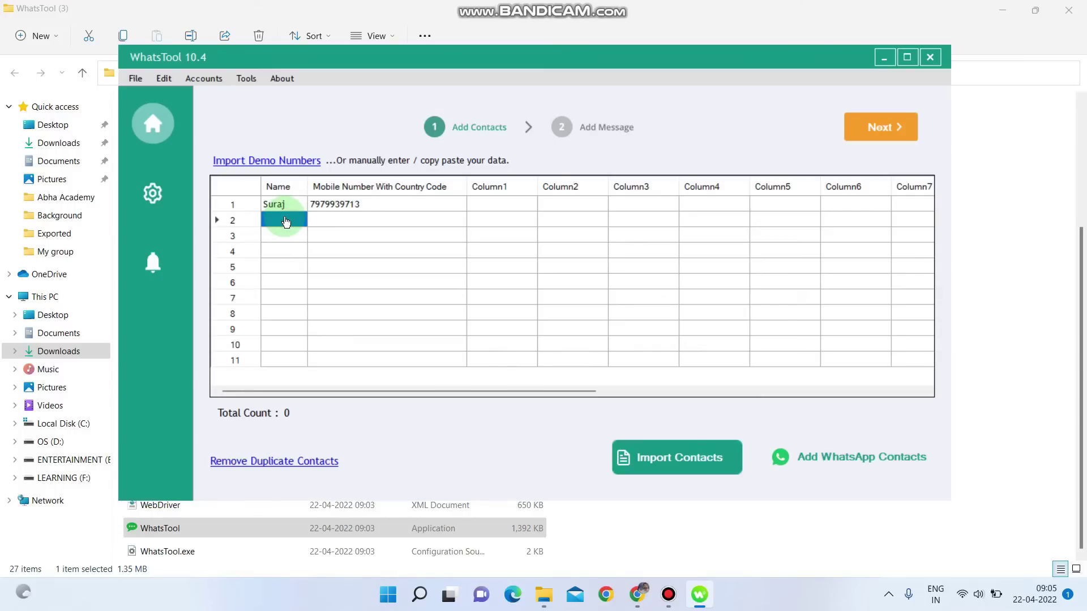
pyautogui.write('Xyz')
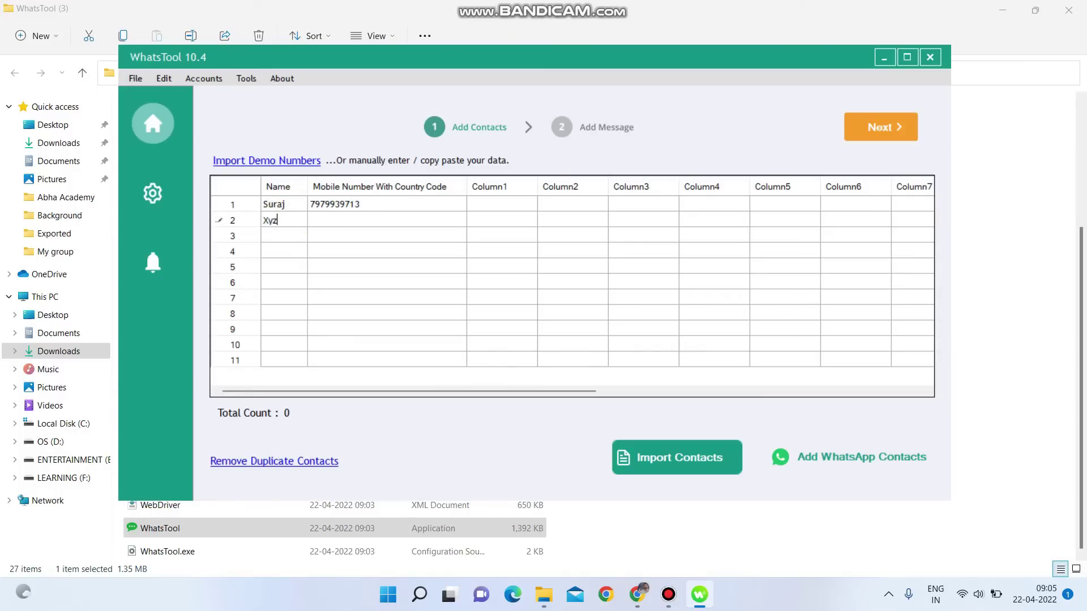
pyautogui.click(323, 221)
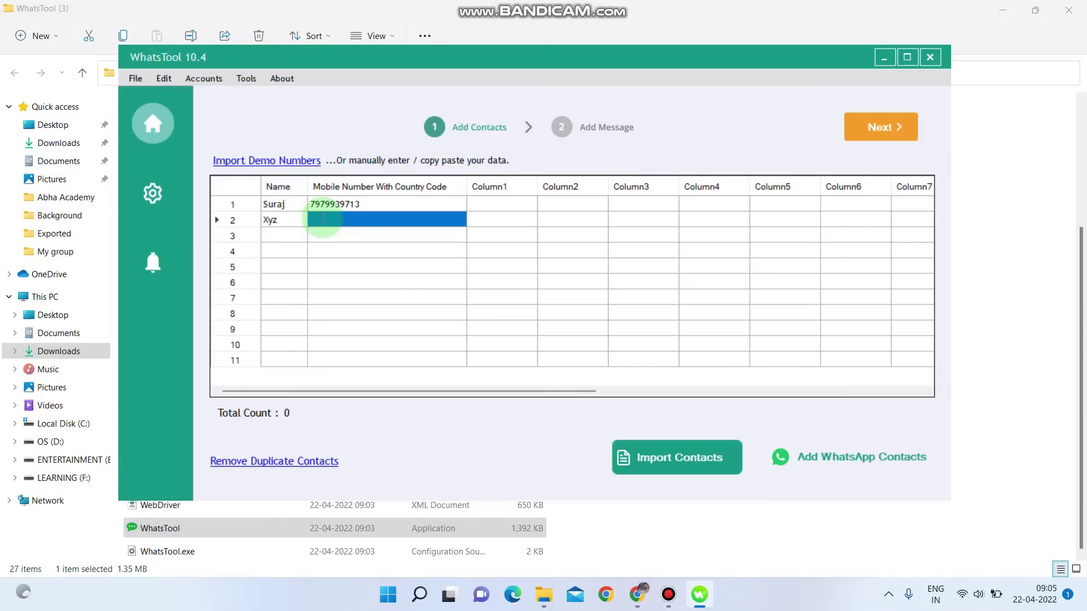
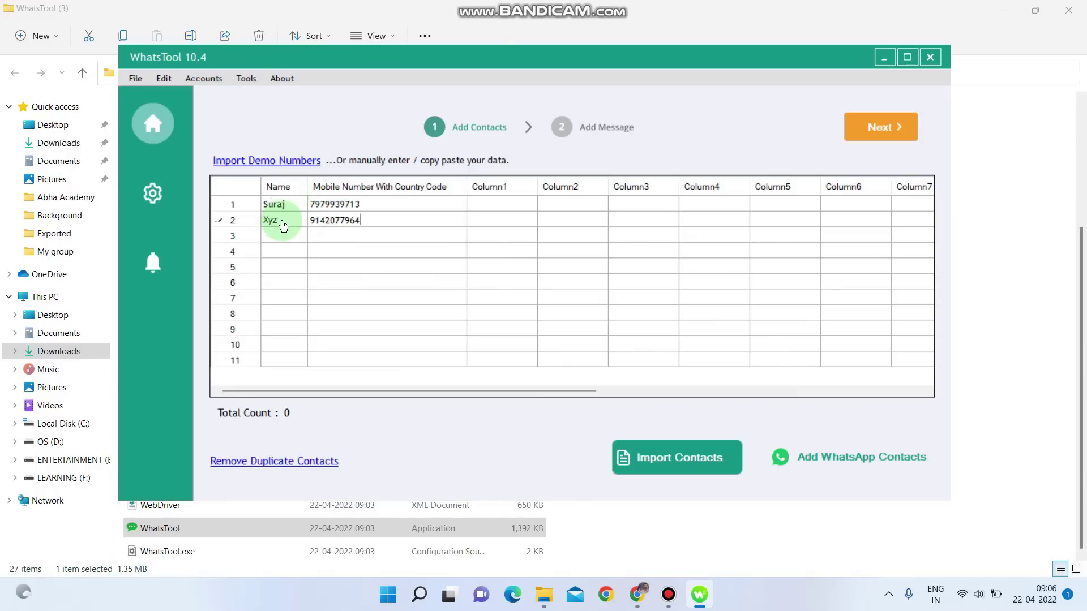
pyautogui.click(272, 237)
# - Check the remaining grid cells and select Suraj's Column1 cell for a status
pyautogui.click(315, 234)
pyautogui.click(281, 243)
pyautogui.click(329, 238)
pyautogui.click(281, 253)
pyautogui.click(328, 253)
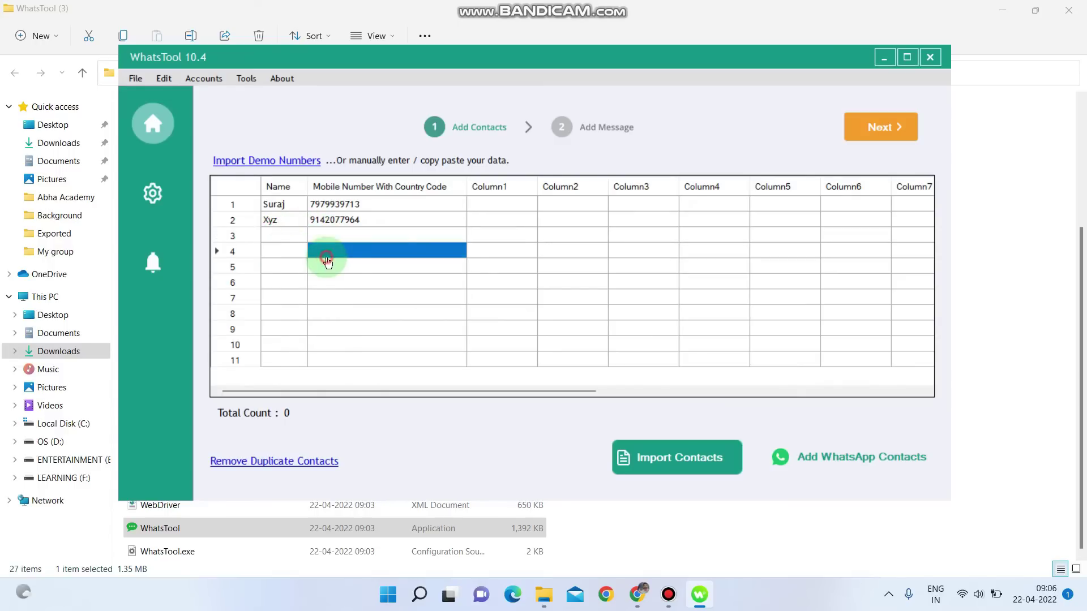
pyautogui.click(485, 206)
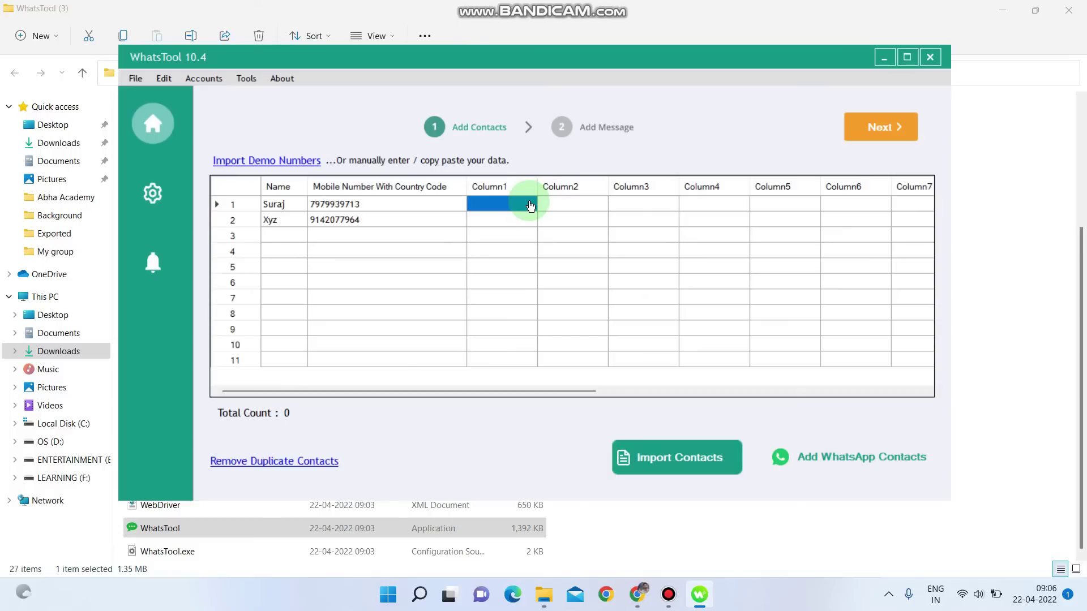
# - Record Submited for Suraj and not submited for Xyz in Column1
pyautogui.click(492, 207)
pyautogui.write('Su')
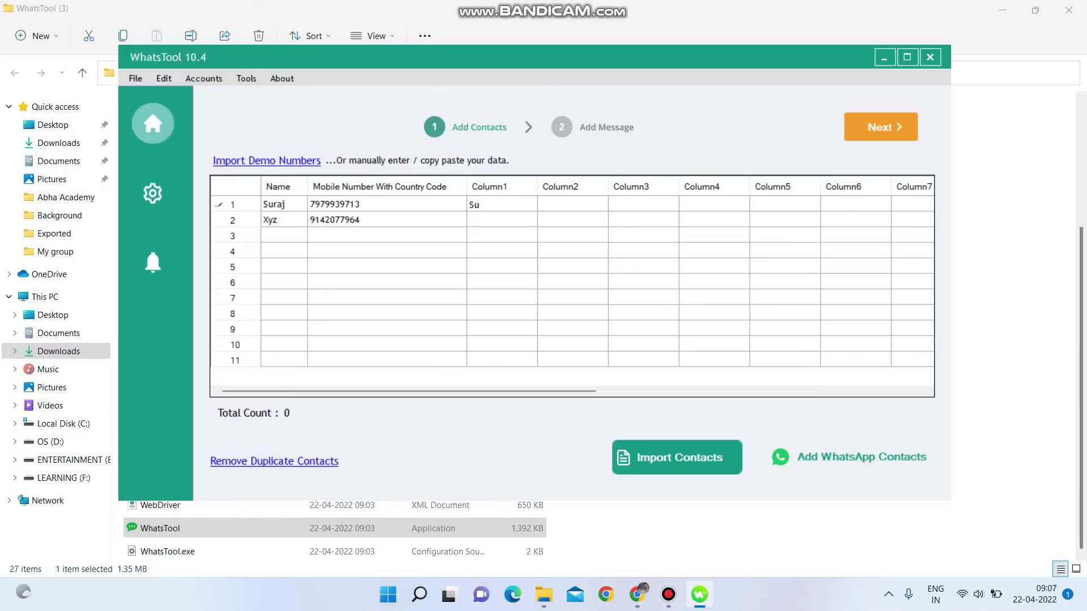
pyautogui.write('bmited')
pyautogui.click(483, 221)
pyautogui.write('not submited')
pyautogui.click(557, 203)
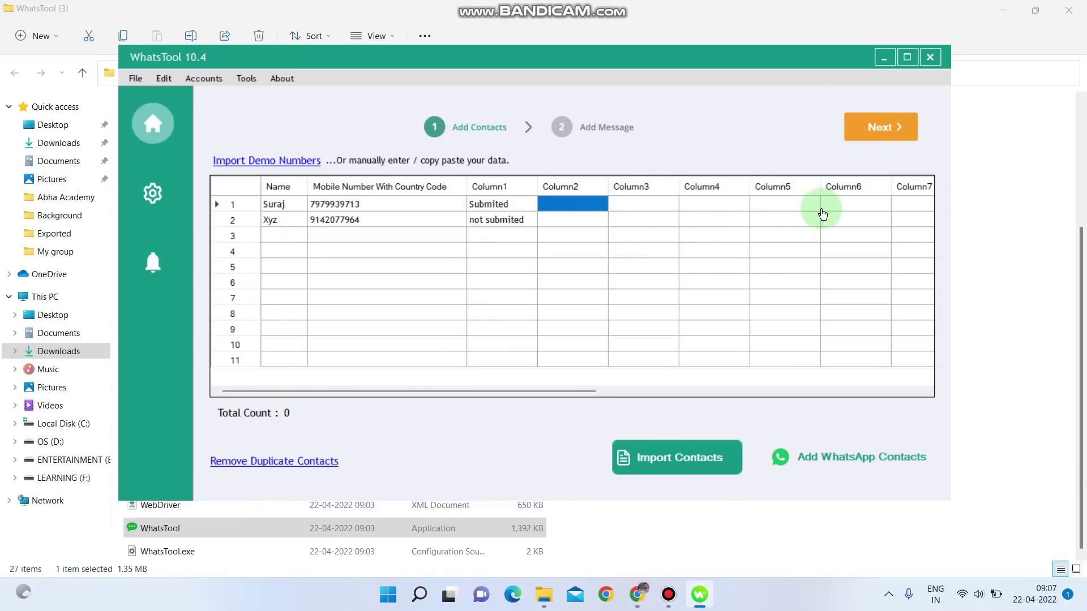
# - Load bulk_check.csv into the importer and import its numbers
pyautogui.click(661, 465)
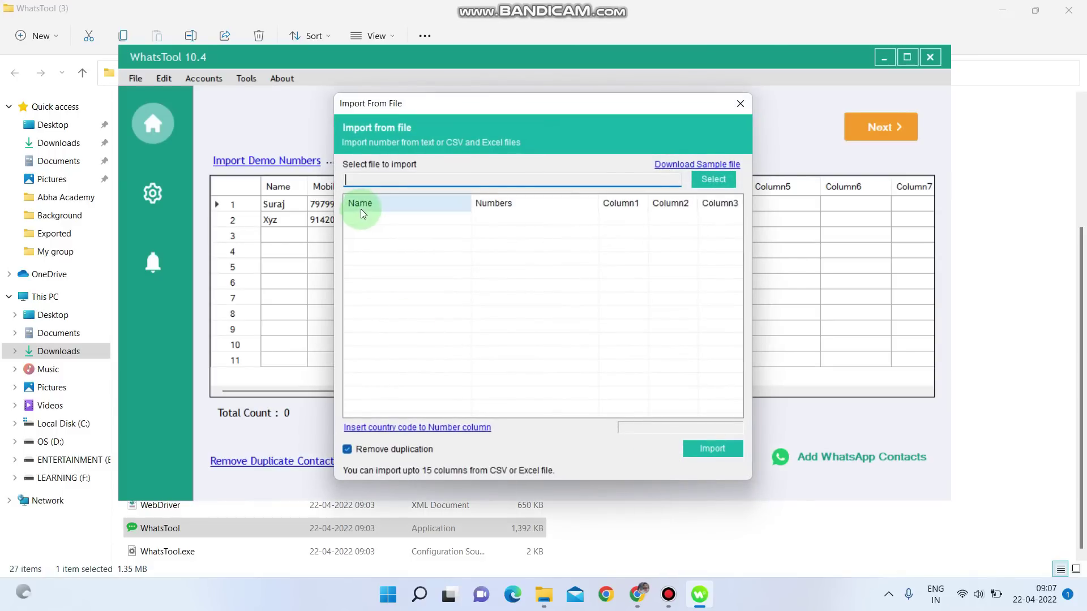
pyautogui.click(698, 183)
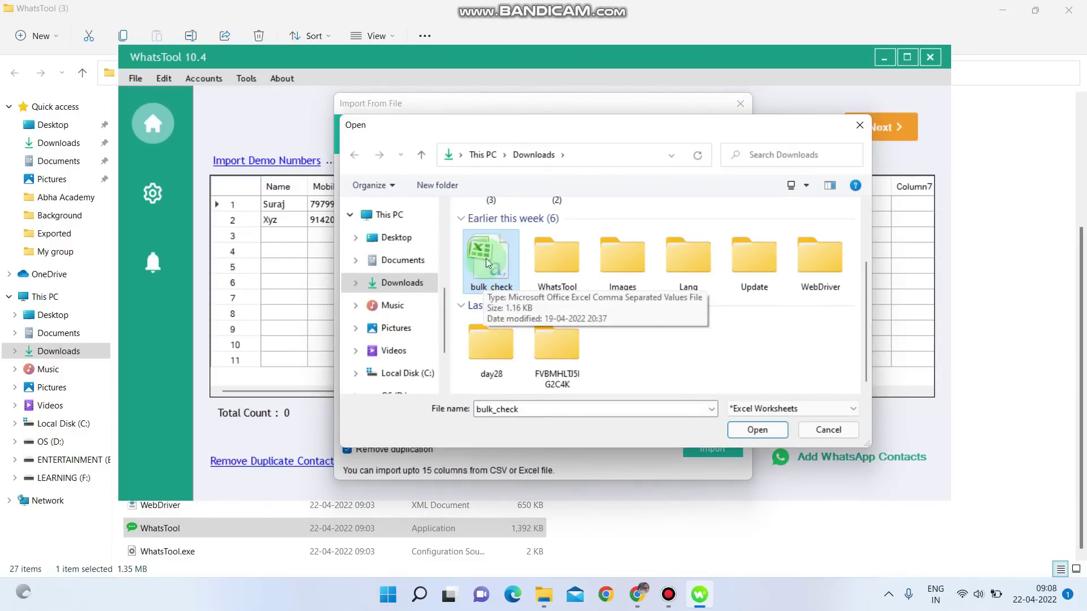
pyautogui.click(764, 434)
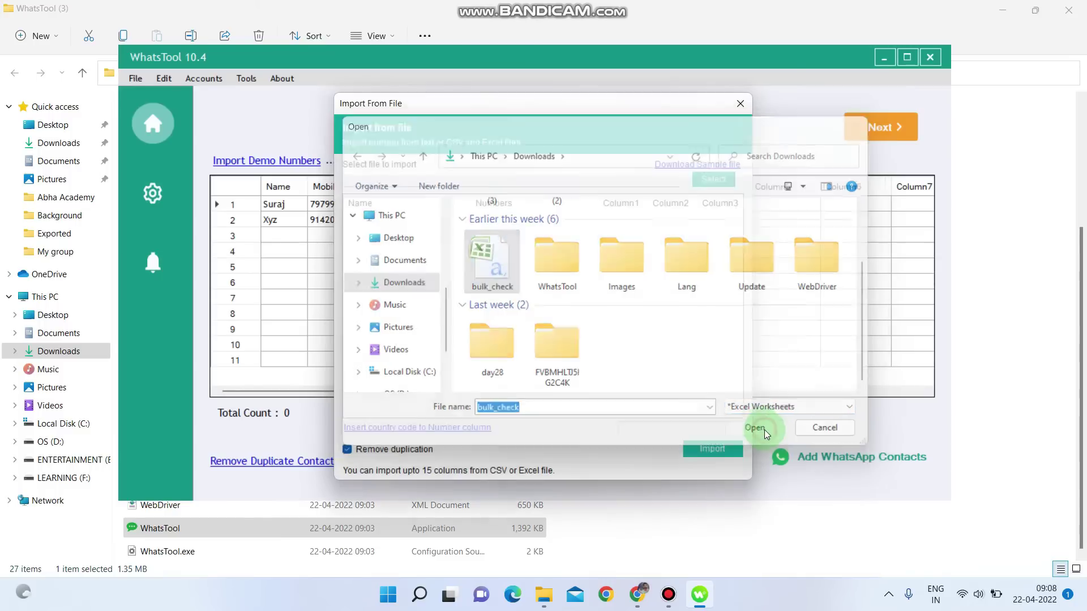
pyautogui.scroll(-5, 537, 319)
pyautogui.scroll(-2, 537, 320)
pyautogui.scroll(-2, 537, 320)
pyautogui.scroll(-2, 538, 320)
pyautogui.scroll(5, 537, 320)
pyautogui.scroll(7, 537, 318)
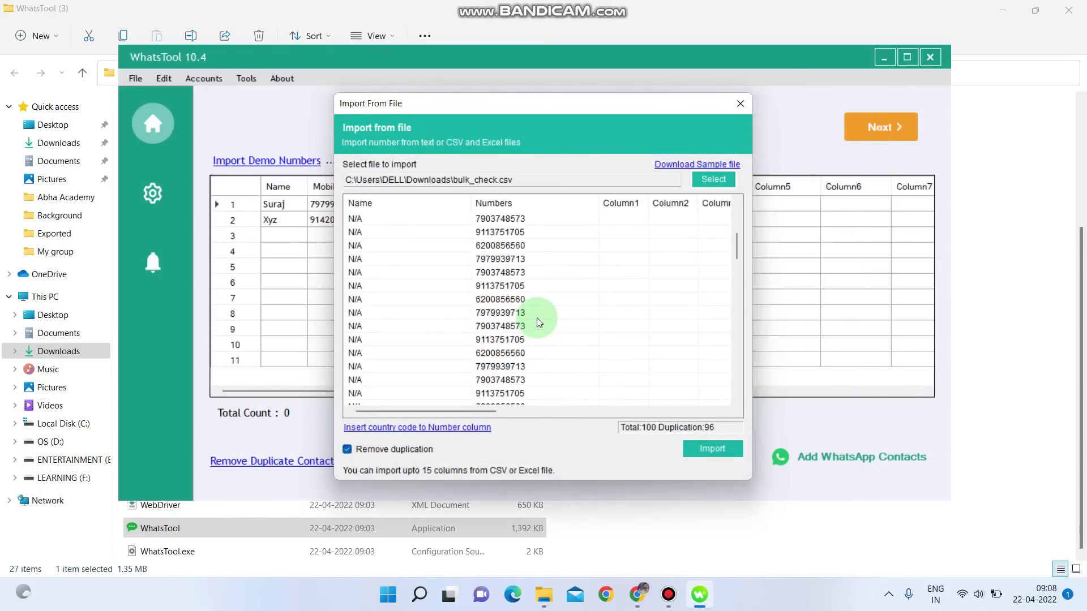
pyautogui.click(710, 455)
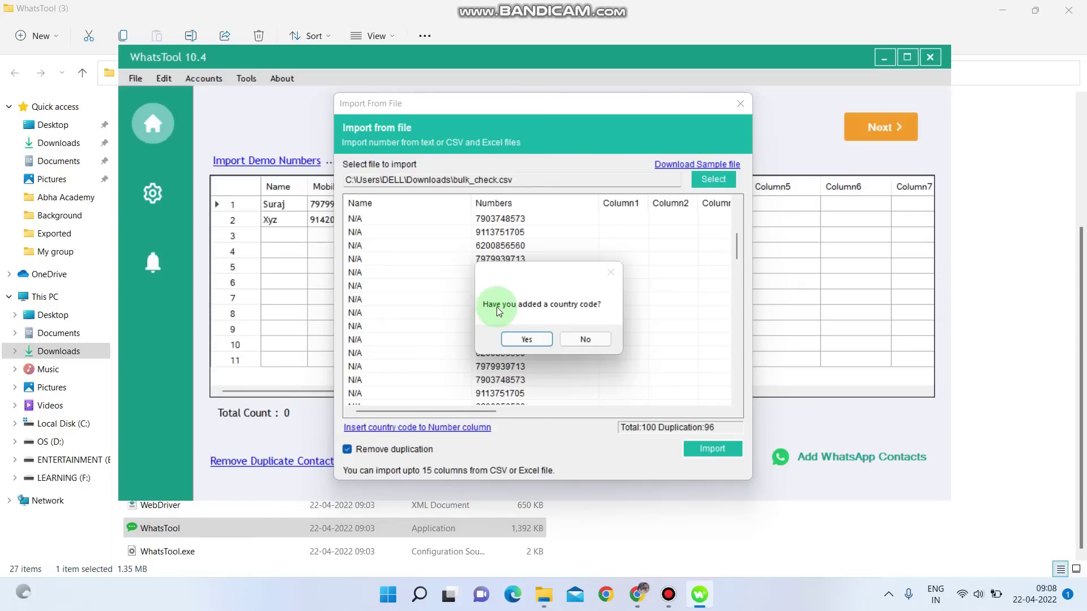
# - Prefix the +91 country code and merge the imported numbers with existing contacts
pyautogui.click(584, 340)
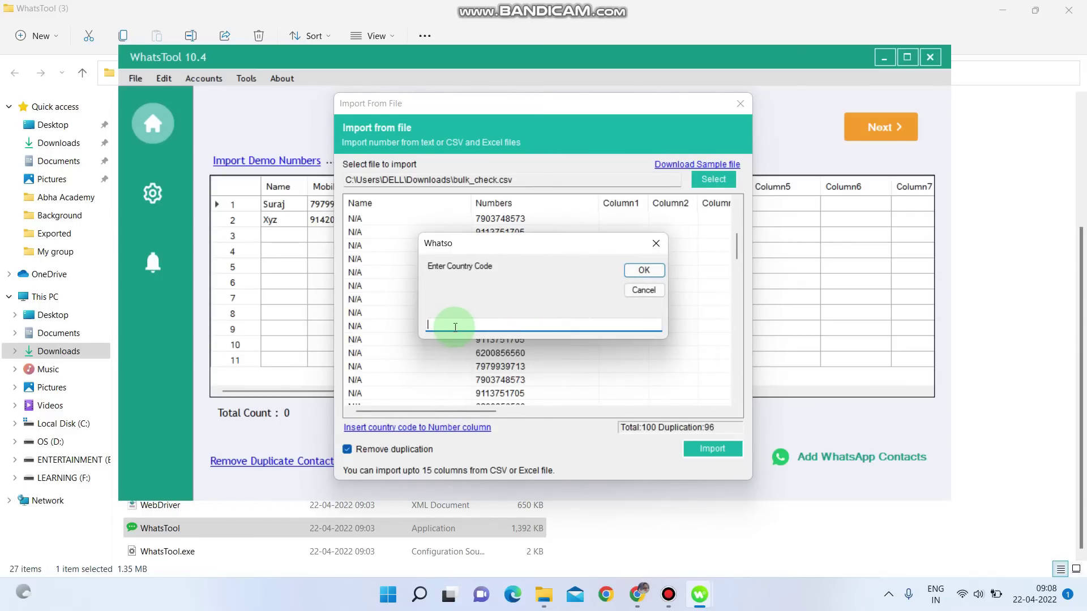
pyautogui.click(643, 271)
pyautogui.click(571, 349)
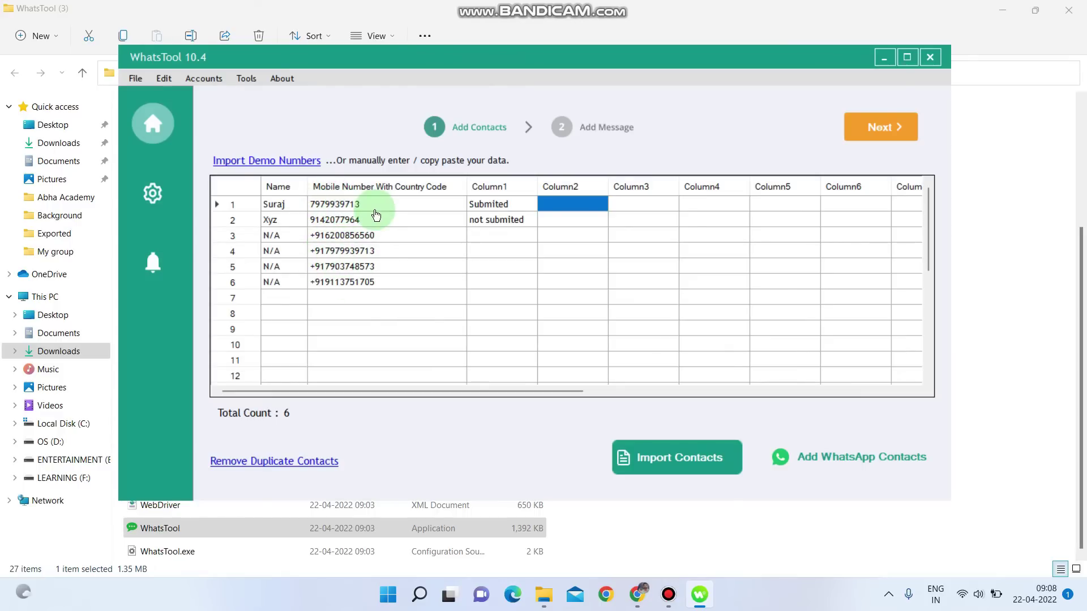
# - Proceed to the Add Message step, confirming numbers have country codes
pyautogui.click(312, 208)
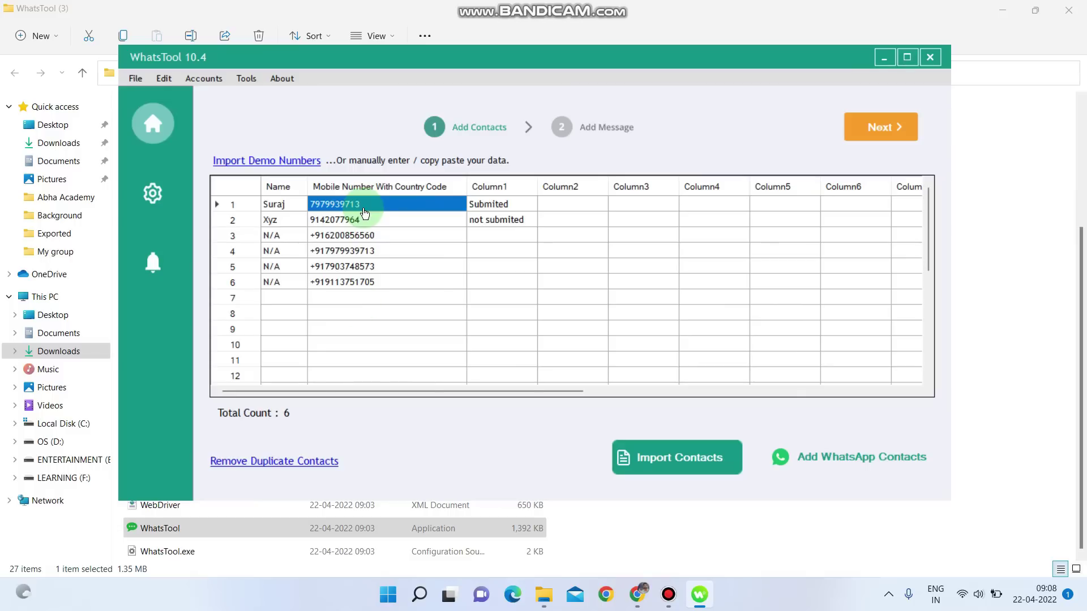
pyautogui.click(878, 137)
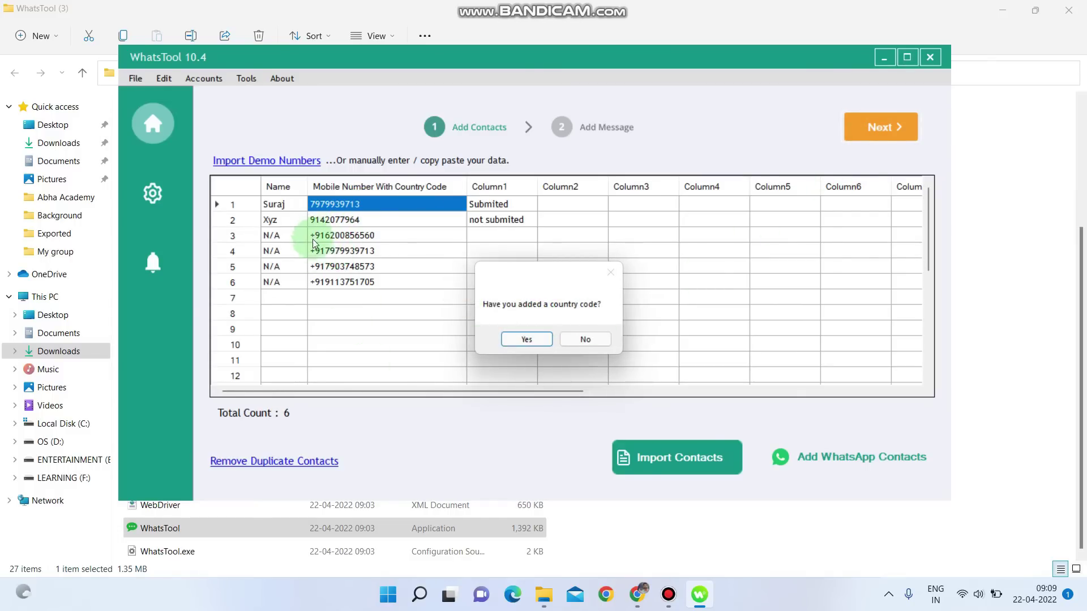
pyautogui.click(511, 340)
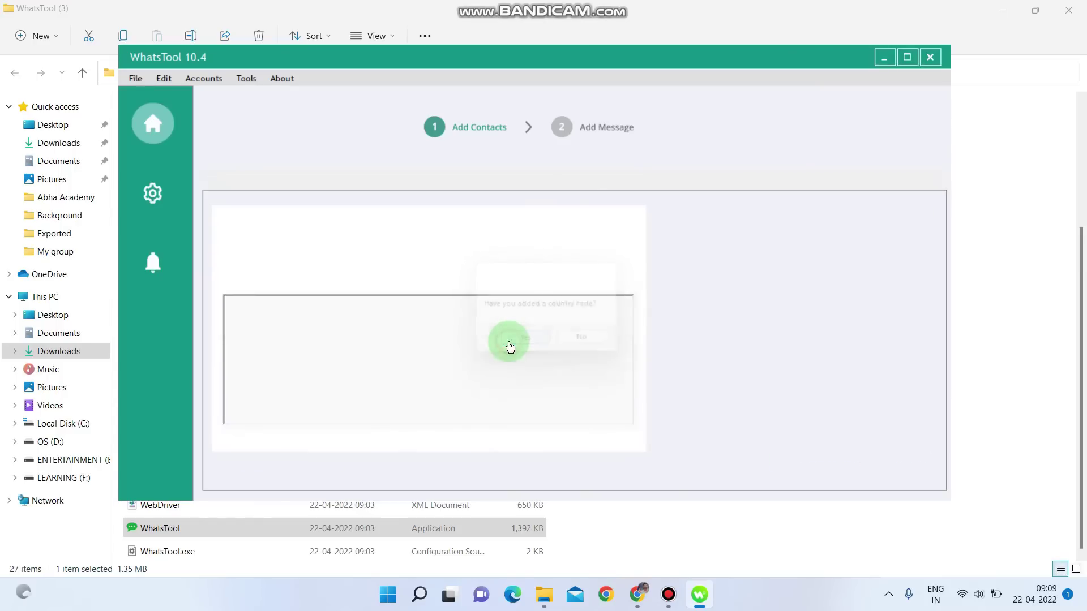
# - Write Message 1 with FirstName and Column1 placeholders inserted from Use Column
pyautogui.click(248, 316)
pyautogui.write('Hii')
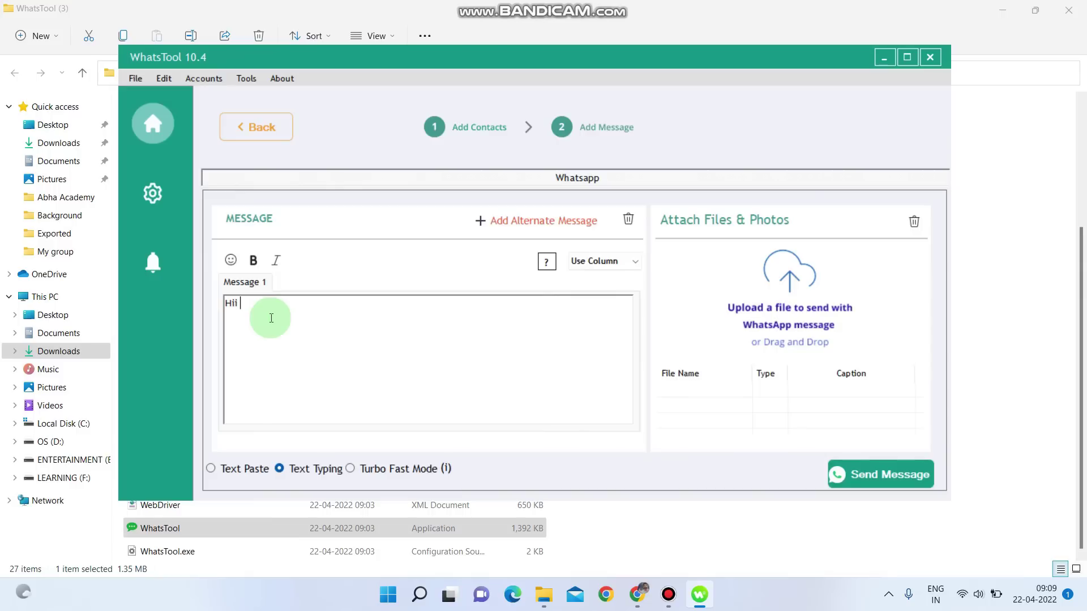
pyautogui.click(624, 260)
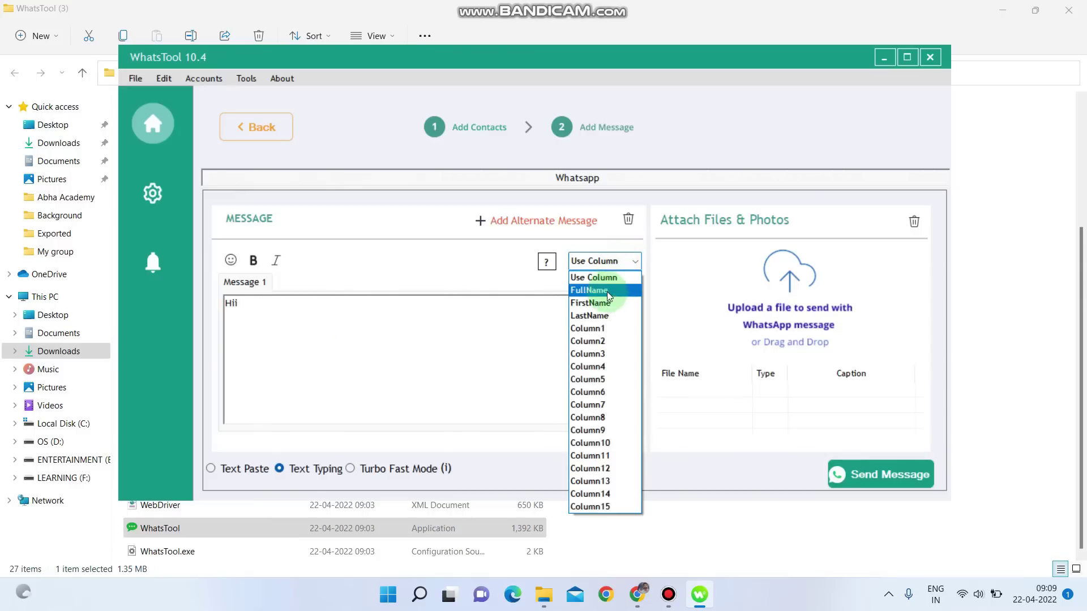
pyautogui.click(604, 292)
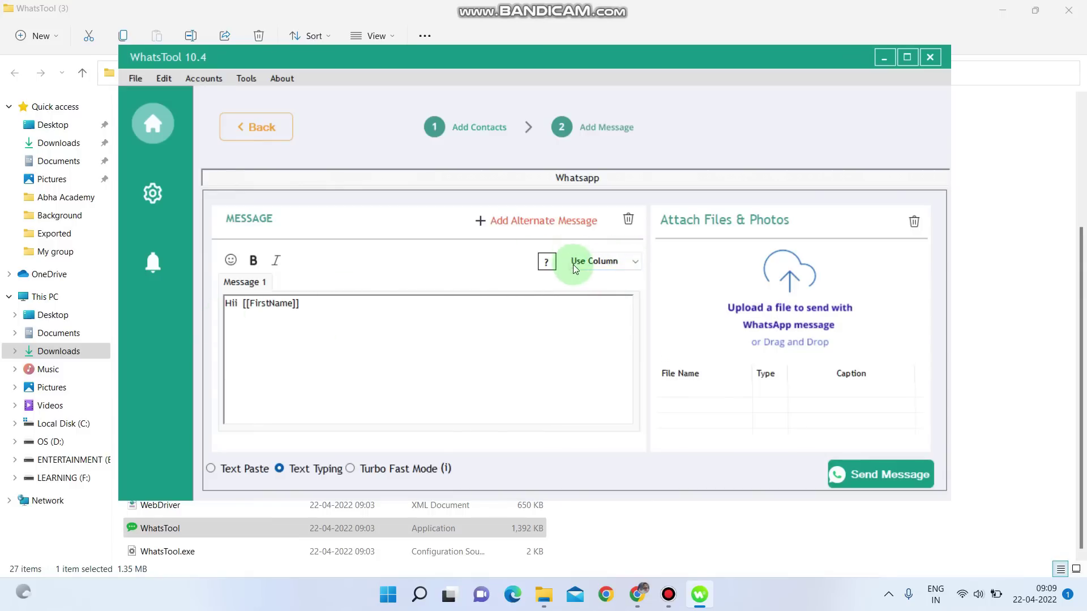
pyautogui.write('you have')
pyautogui.click(619, 261)
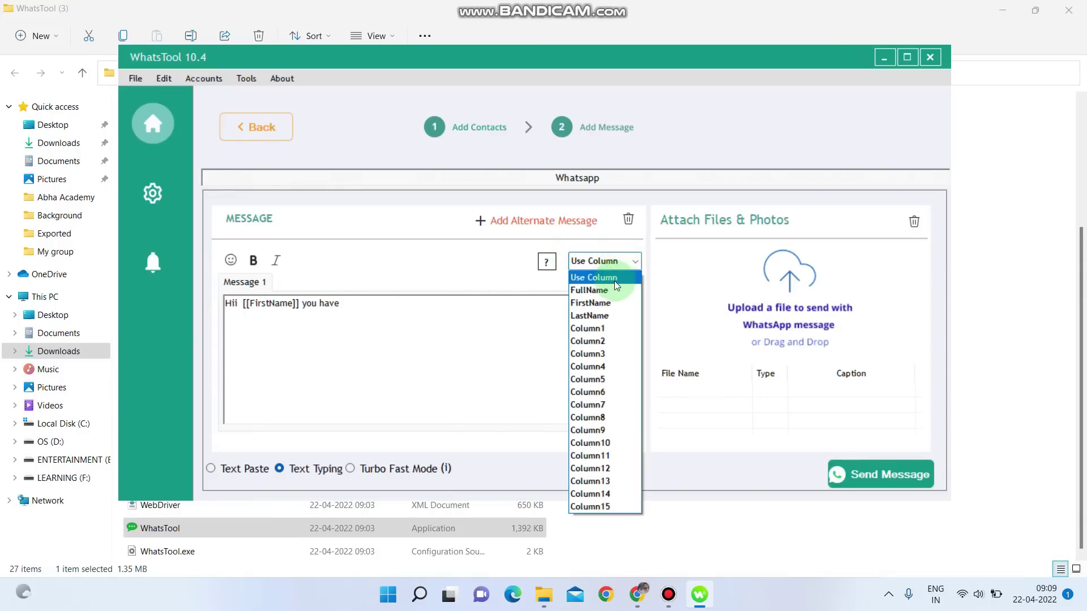
pyautogui.click(608, 325)
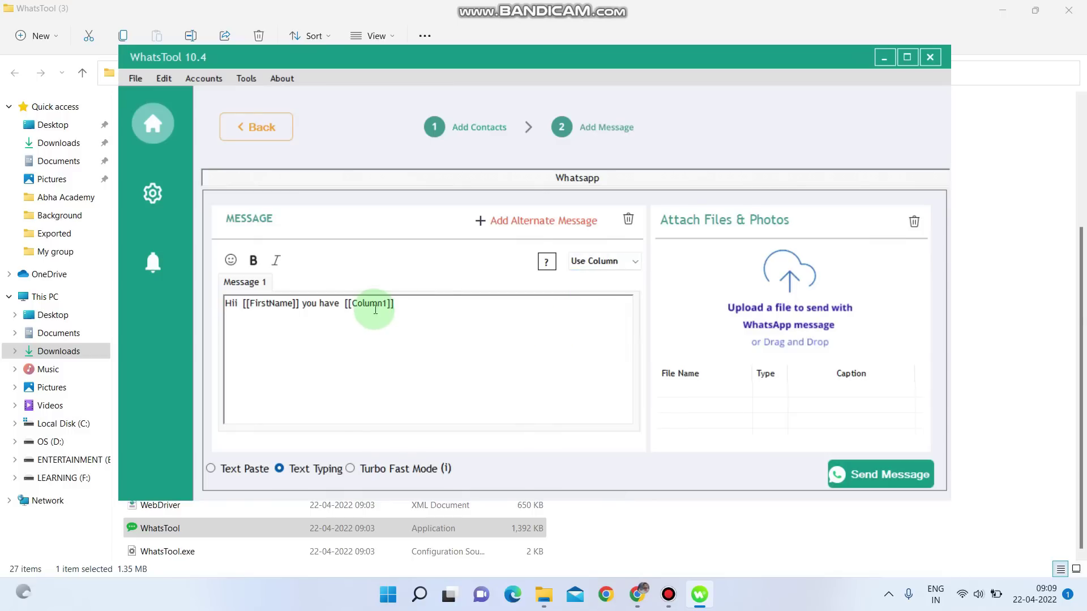
# - Review the Column1 placeholder and extend the message to end "the fee for july"
pyautogui.click(395, 303)
pyautogui.moveTo(396, 302); pyautogui.dragTo(342, 304)
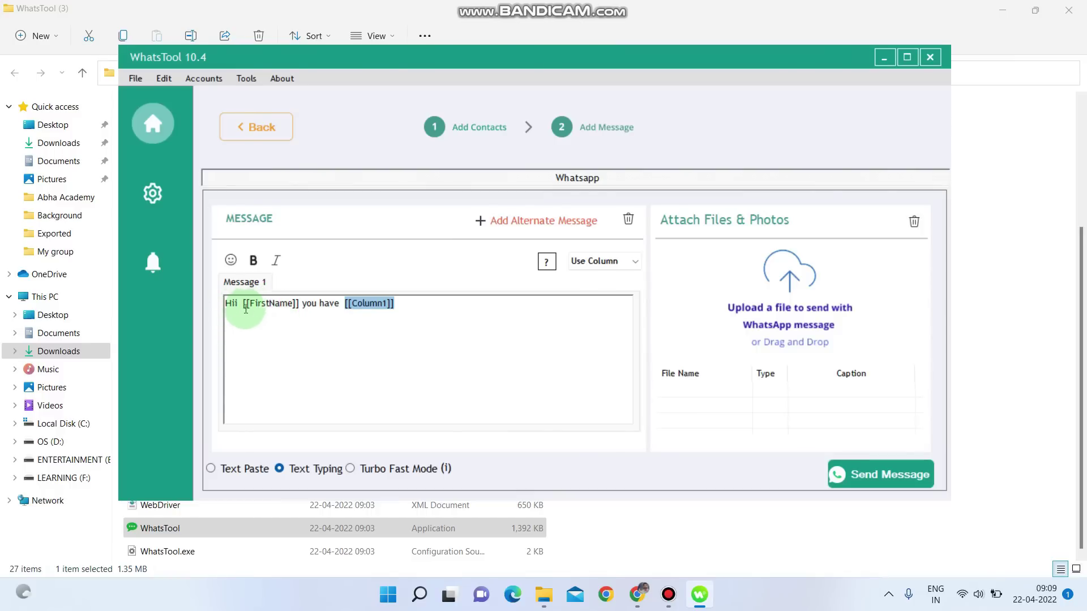
pyautogui.click(405, 304)
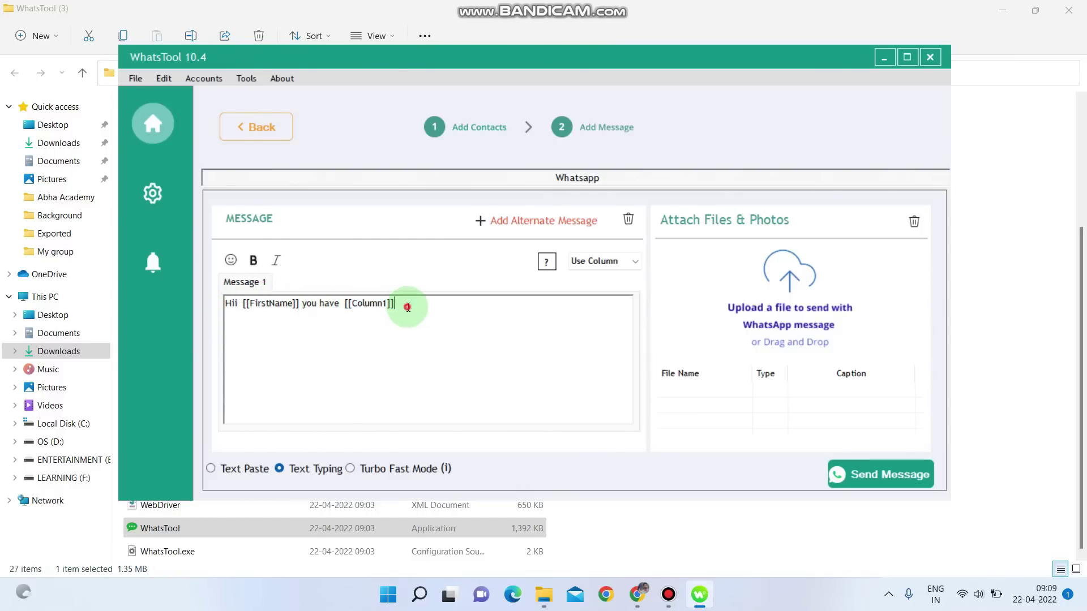
pyautogui.write('the ')
pyautogui.write('fee for ')
pyautogui.write('july')
# - Attach the whatsapp-logo-png-hd-2 image from Downloads to the reminder message
pyautogui.click(780, 284)
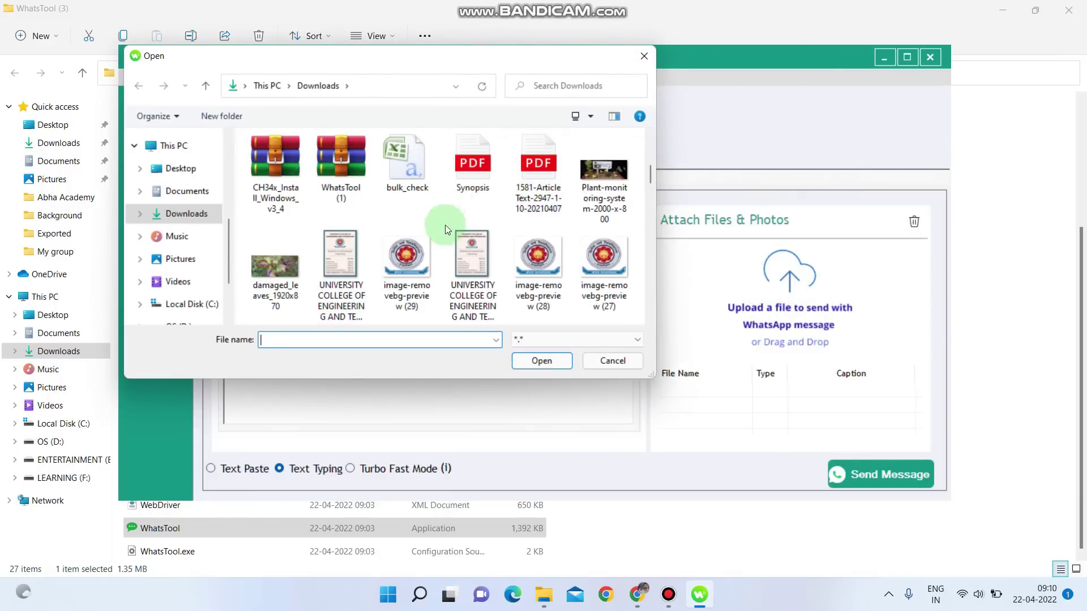
pyautogui.scroll(-2, 529, 227)
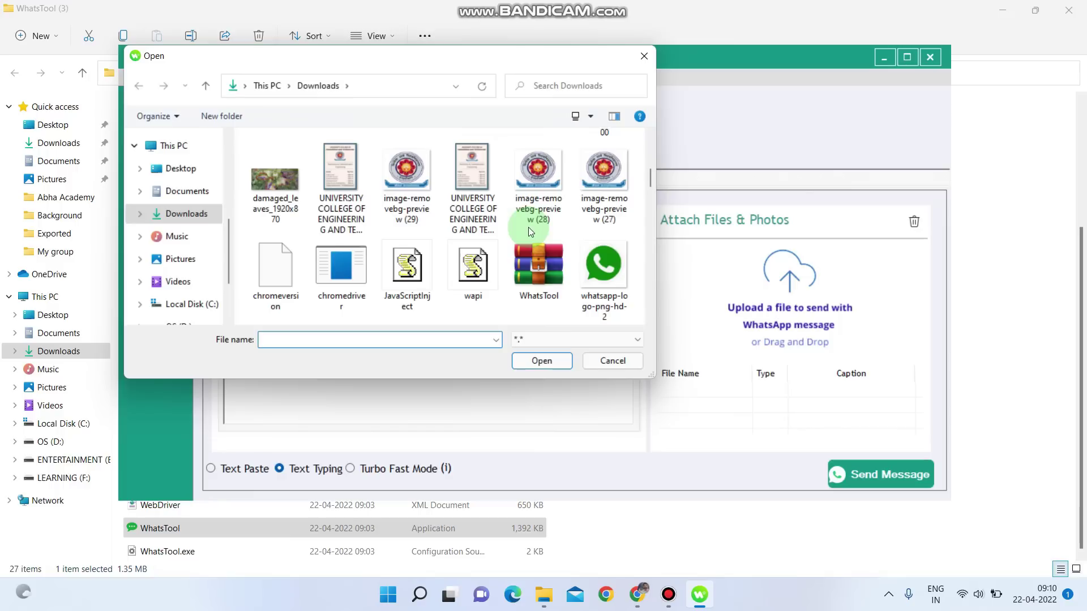
pyautogui.click(600, 267)
pyautogui.click(541, 362)
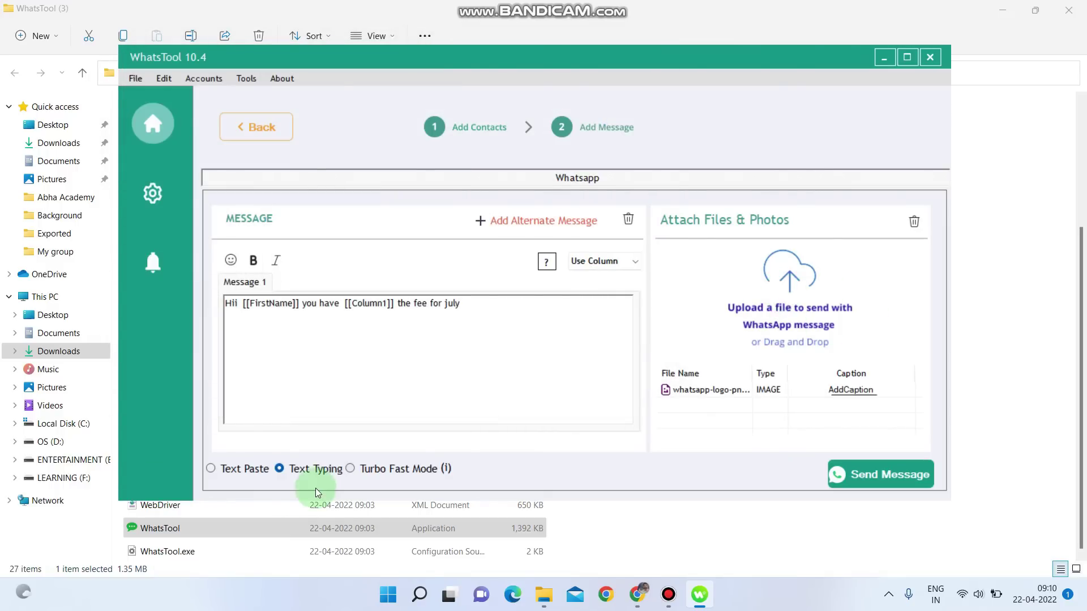
# - Compare Text Paste, Text Typing and Turbo Fast modes, keep Text Typing, and proceed to sending
pyautogui.click(211, 469)
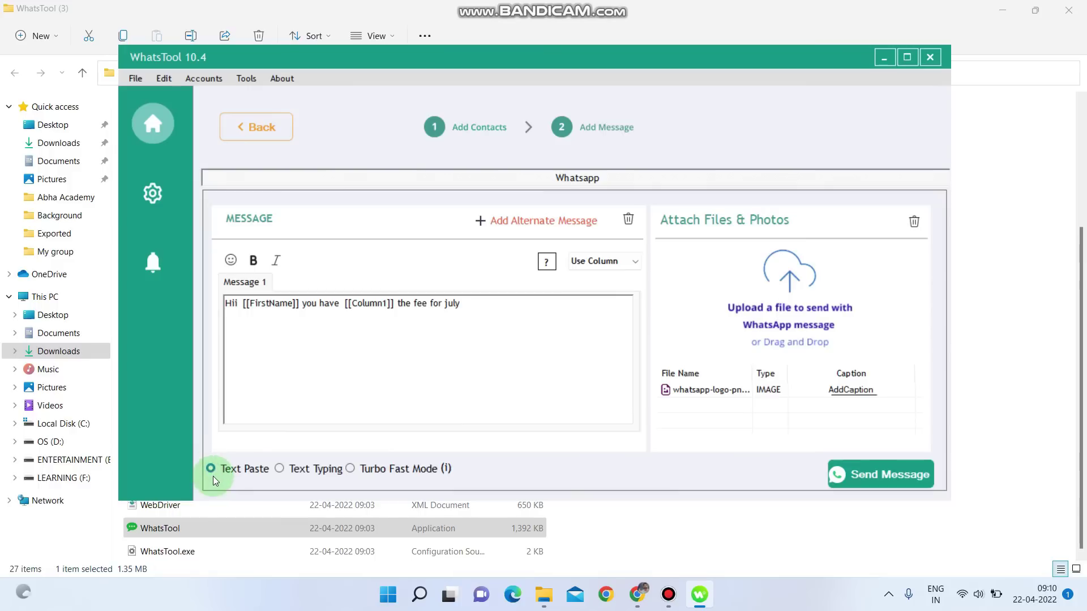
pyautogui.click(278, 472)
pyautogui.click(352, 472)
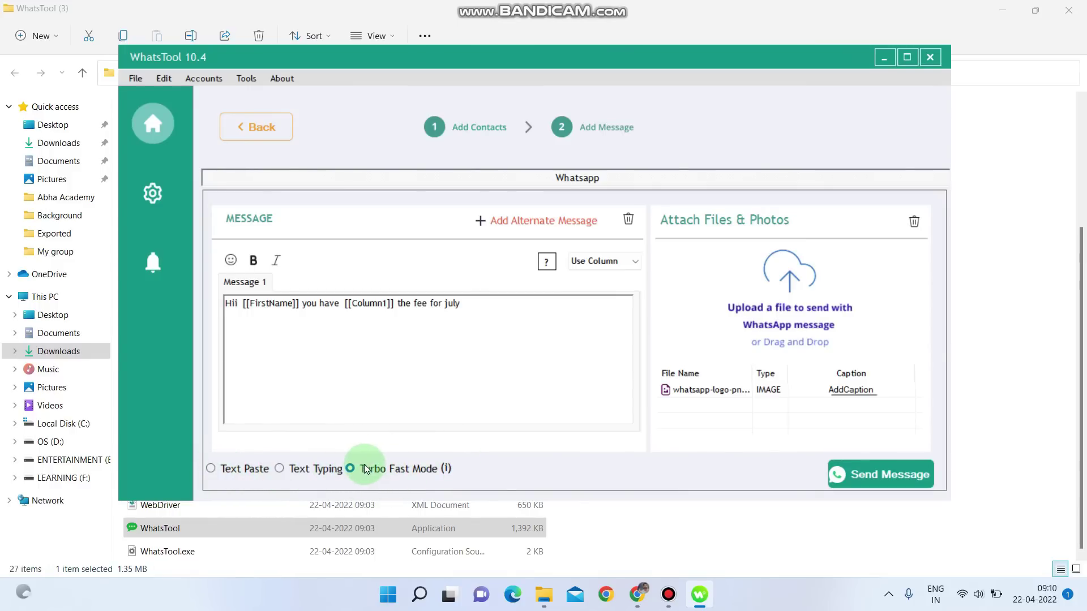
pyautogui.click(282, 471)
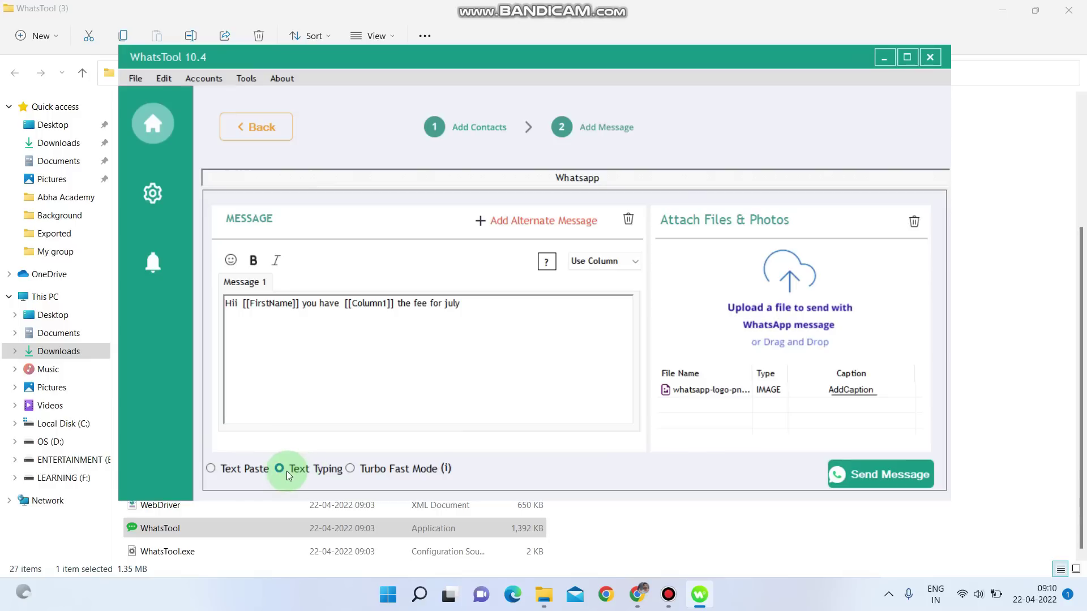
pyautogui.click(209, 470)
pyautogui.click(282, 475)
pyautogui.click(862, 480)
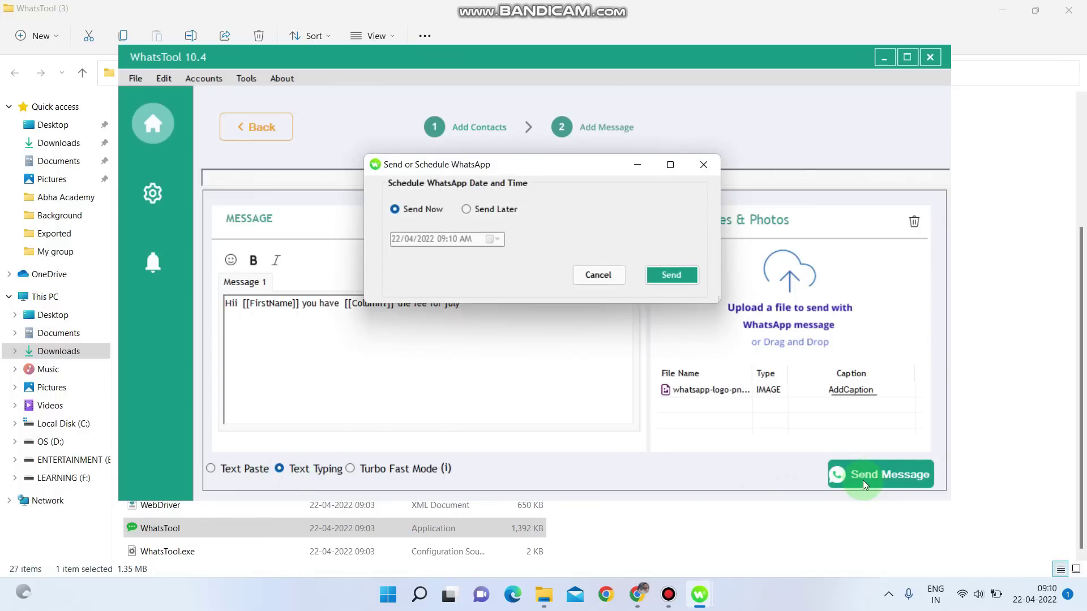
# - Try Send Later with its date calendar, then choose Send Now and send the reminder immediately
pyautogui.click(468, 212)
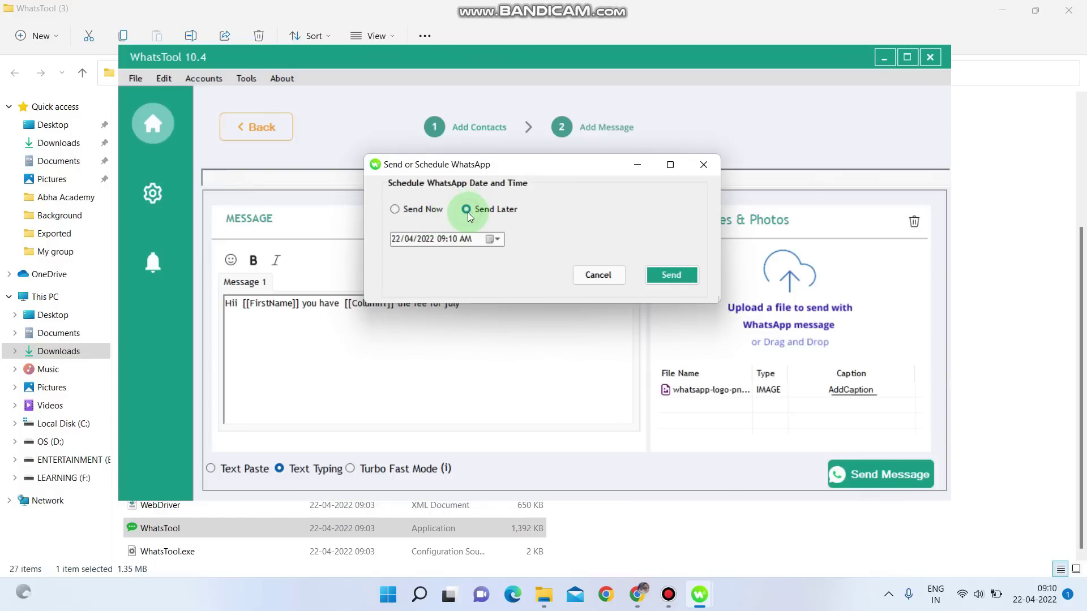
pyautogui.click(396, 209)
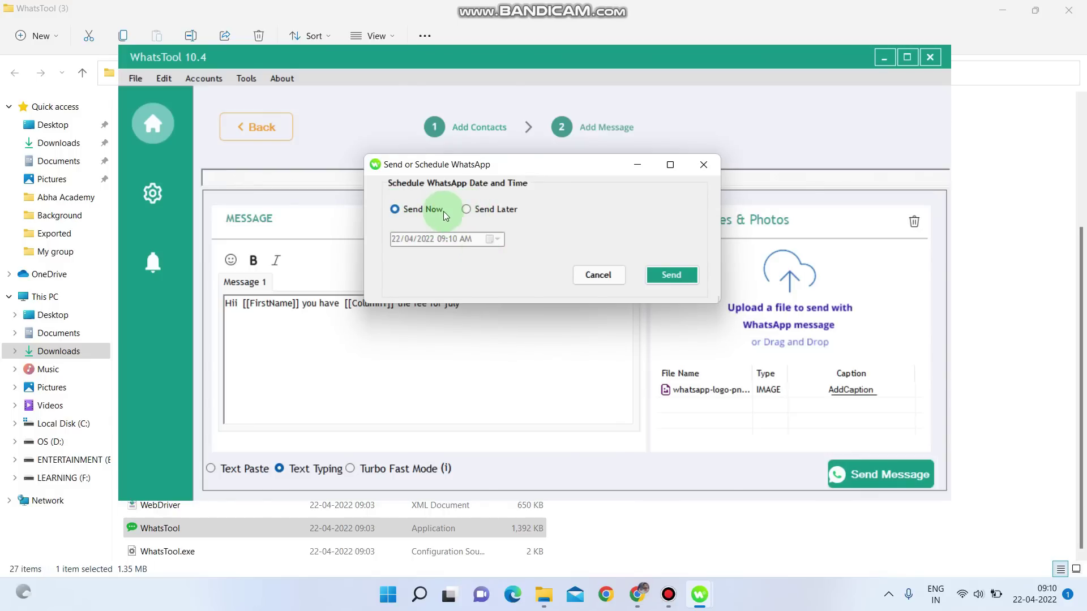
pyautogui.click(467, 210)
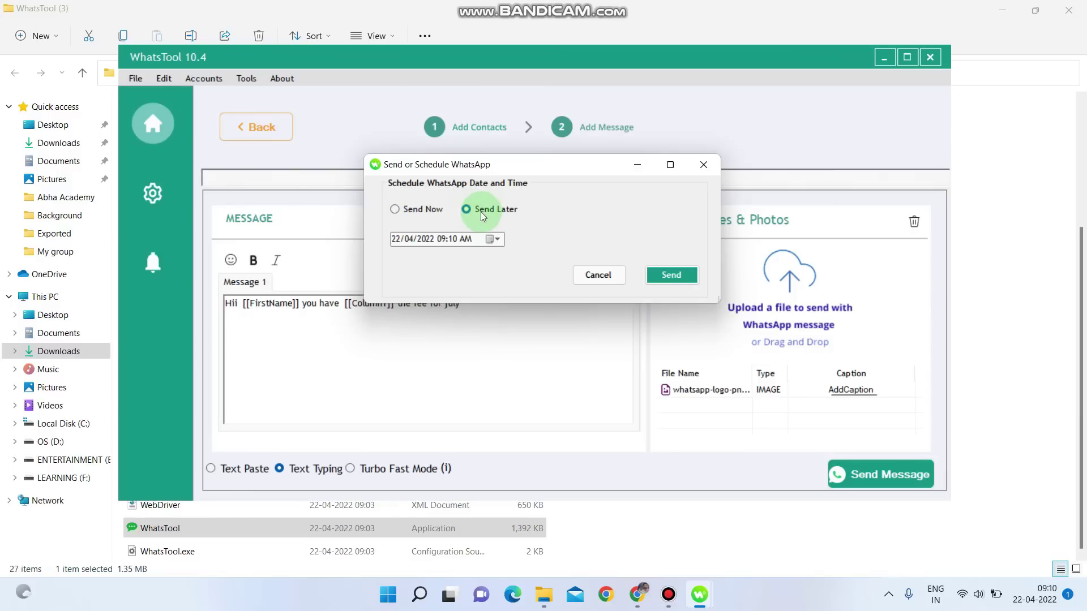
pyautogui.click(493, 239)
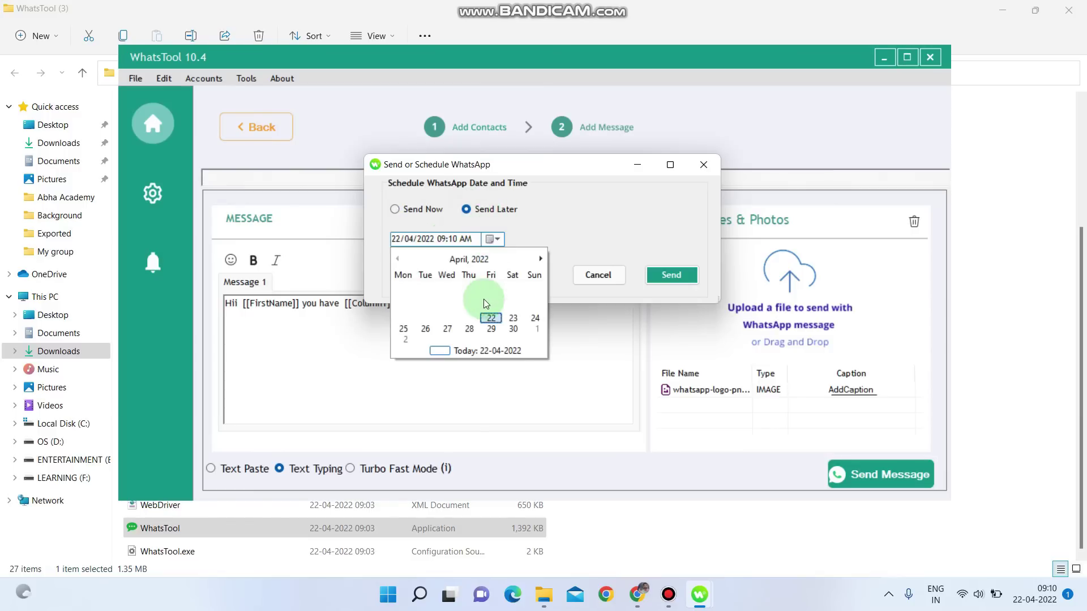
pyautogui.click(410, 209)
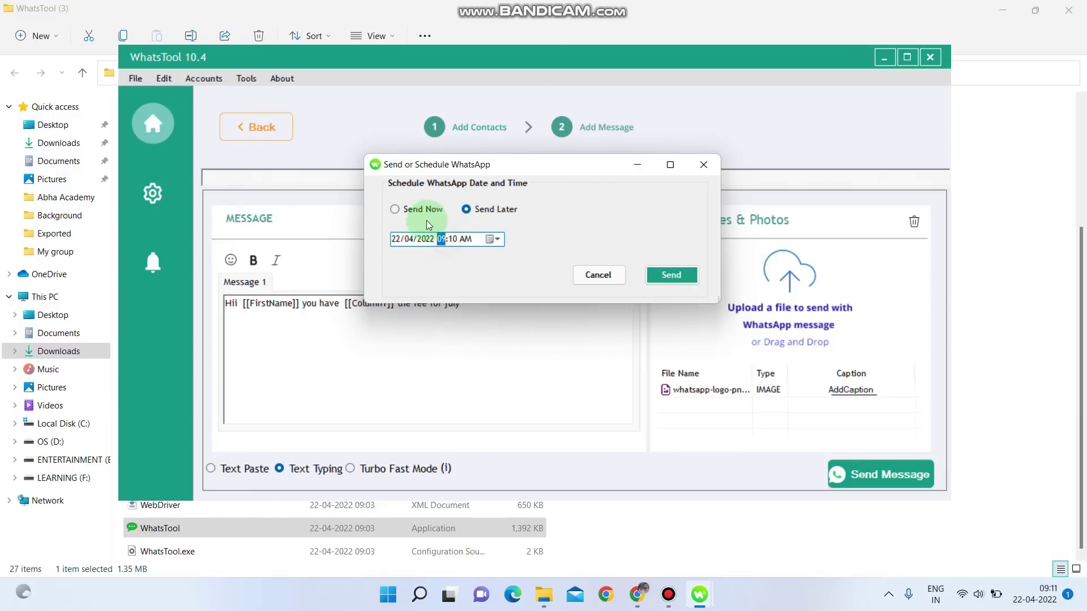
pyautogui.click(394, 210)
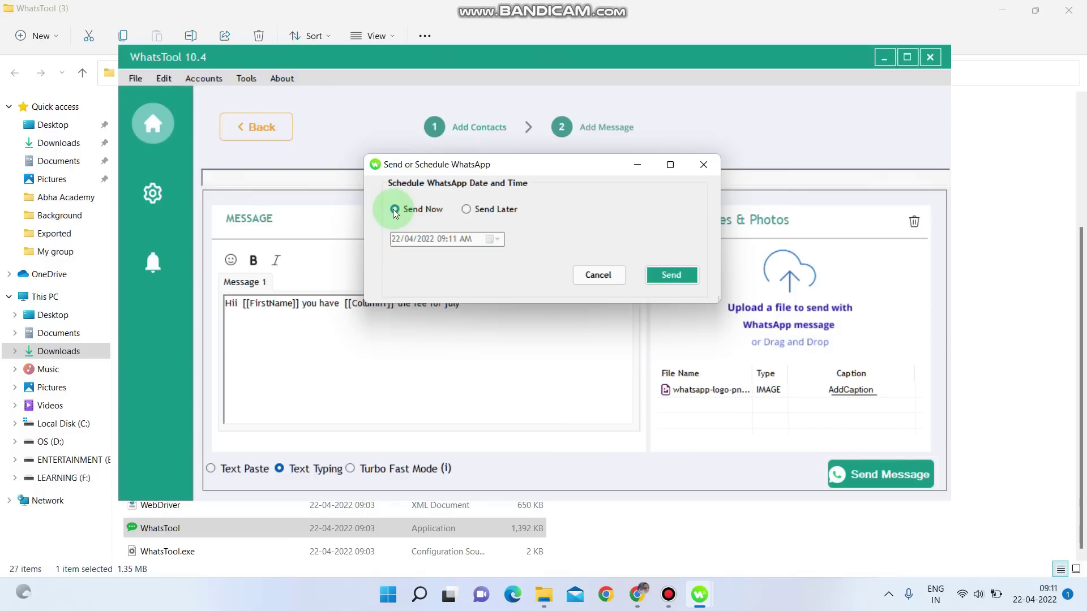
pyautogui.click(670, 276)
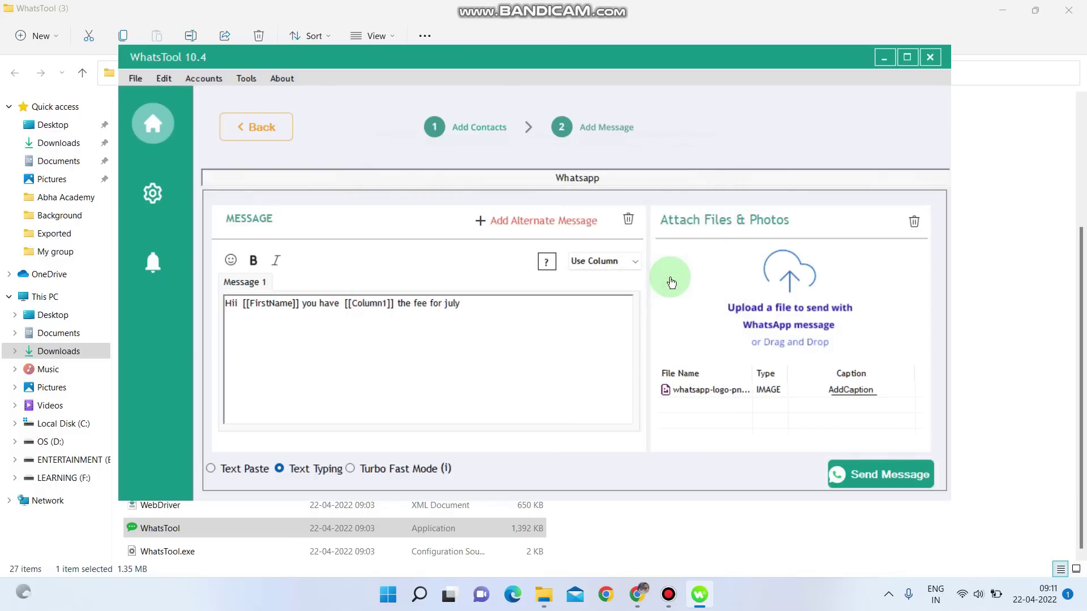